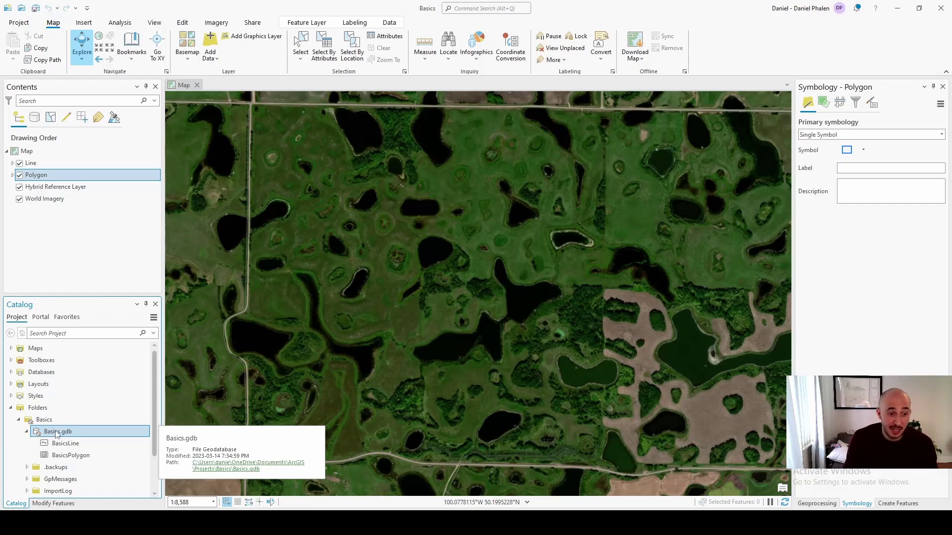
Start a new feature class in Basics.gdb named BasicsPoint with alias Point and feature type Point.
right_click(58, 434)
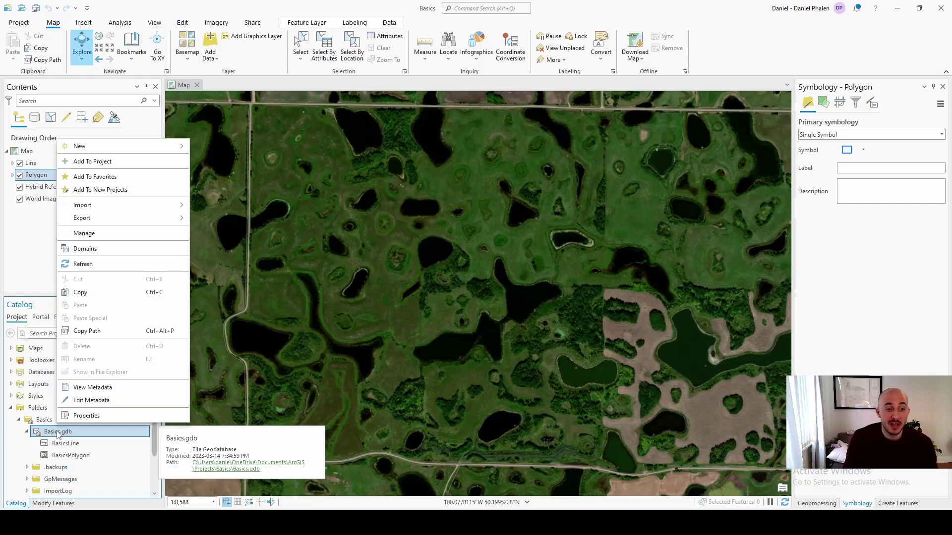
mouse_move(128, 149)
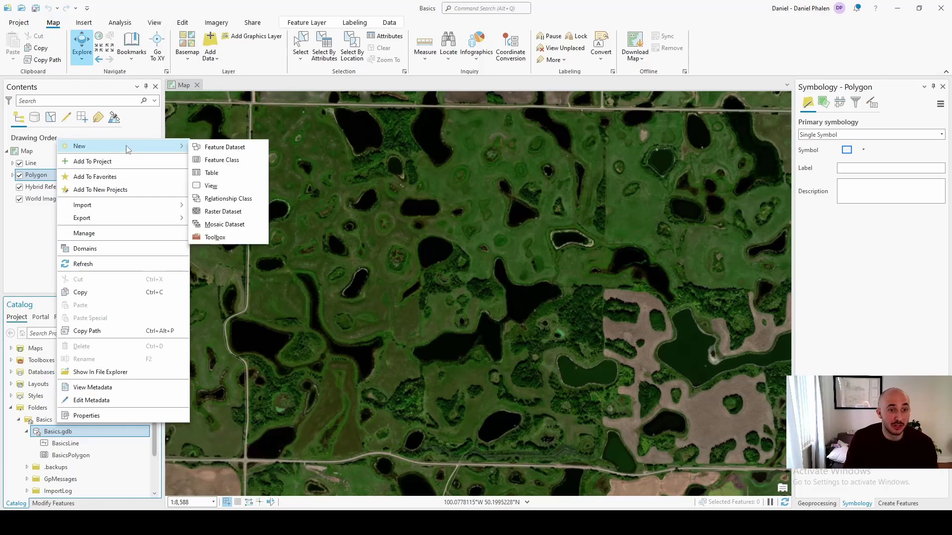
left_click(230, 162)
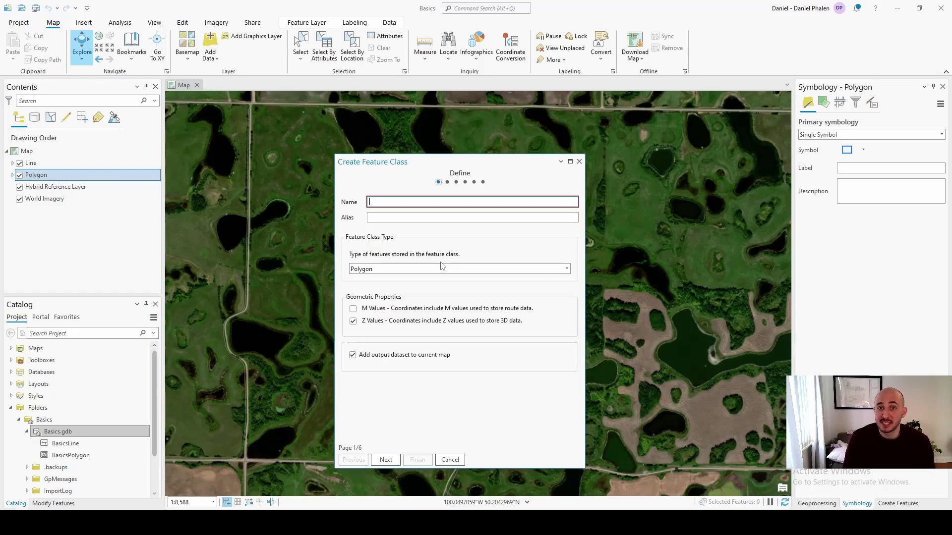
type("BasicsPoint")
key("Tab")
type("Point")
left_click(392, 270)
left_click(390, 301)
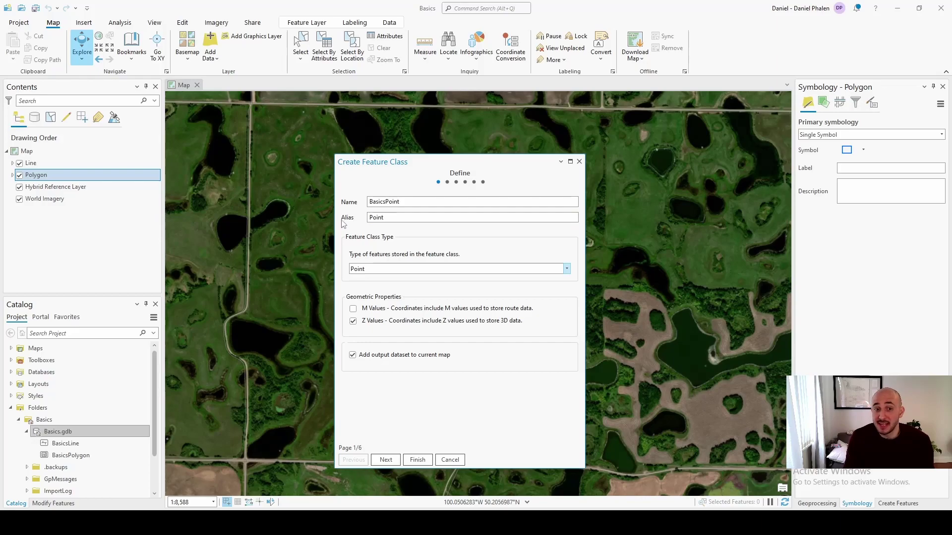
left_click(419, 269)
left_click(417, 298)
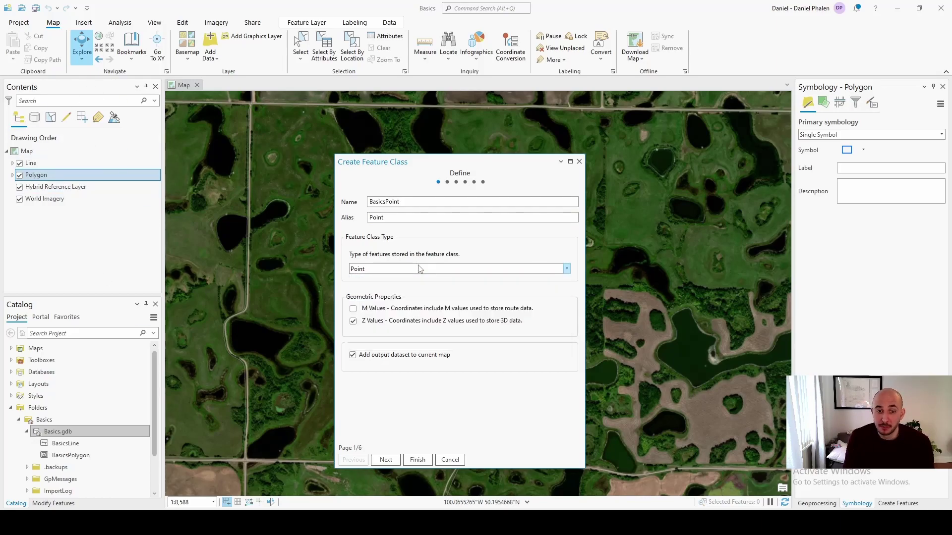
Accept the default fields, NAD 1983 UTM Zone 14N coordinate system, tolerance, resolution and storage settings, and create the feature class.
left_click(386, 460)
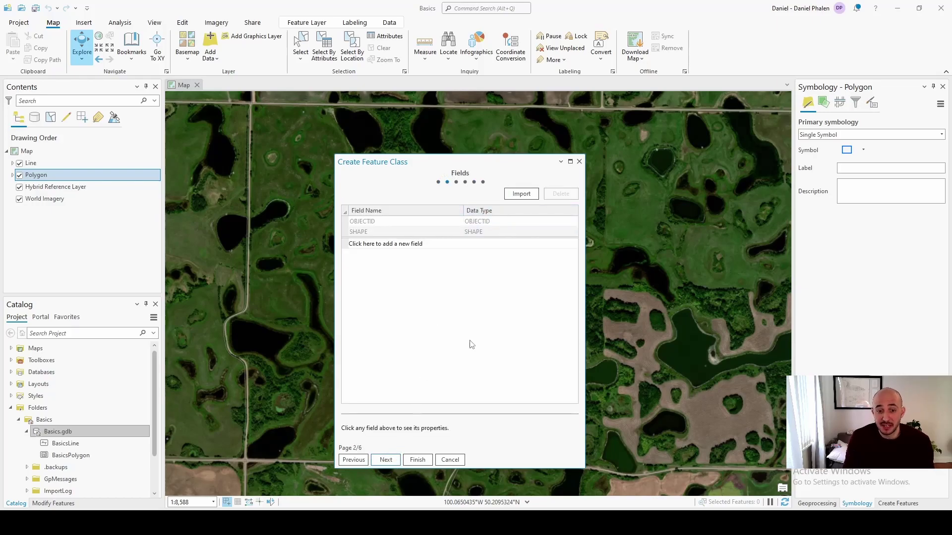
left_click(385, 459)
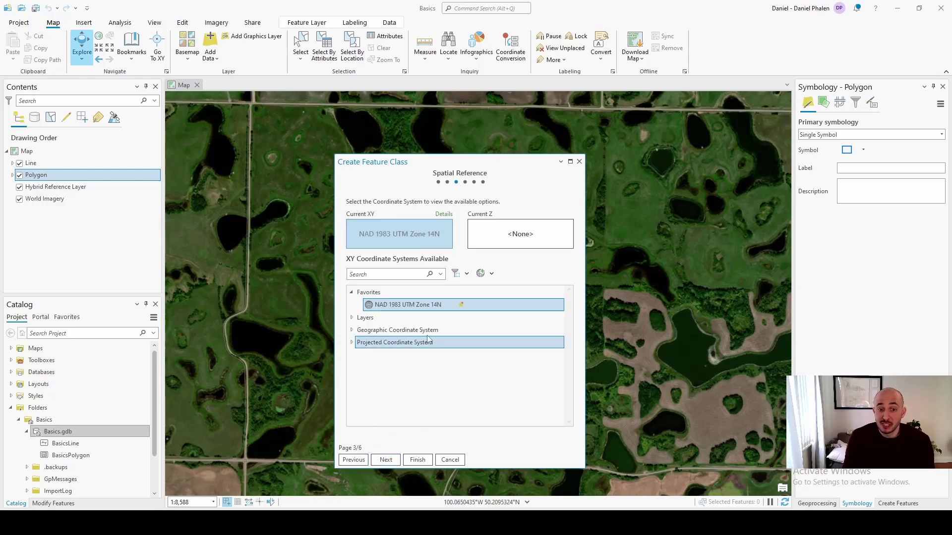
left_click(390, 461)
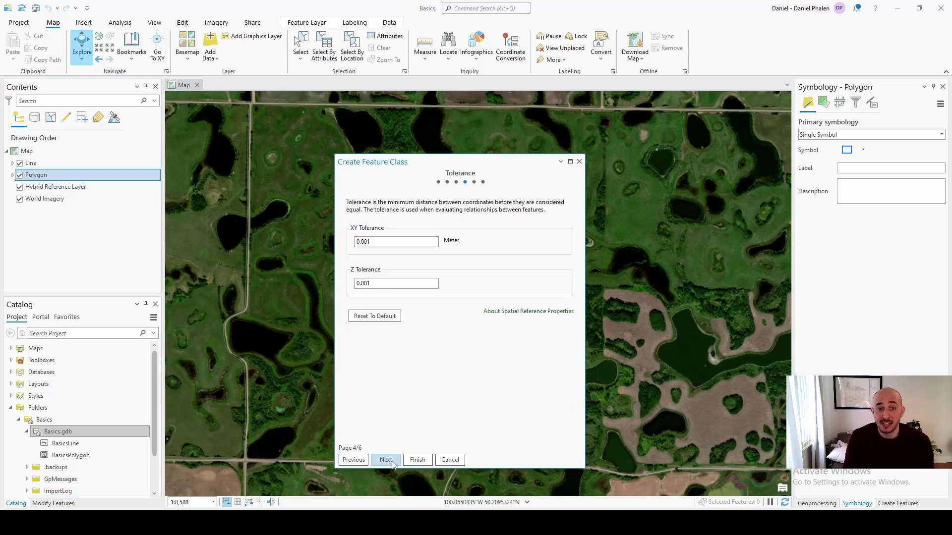
left_click(387, 460)
left_click(386, 460)
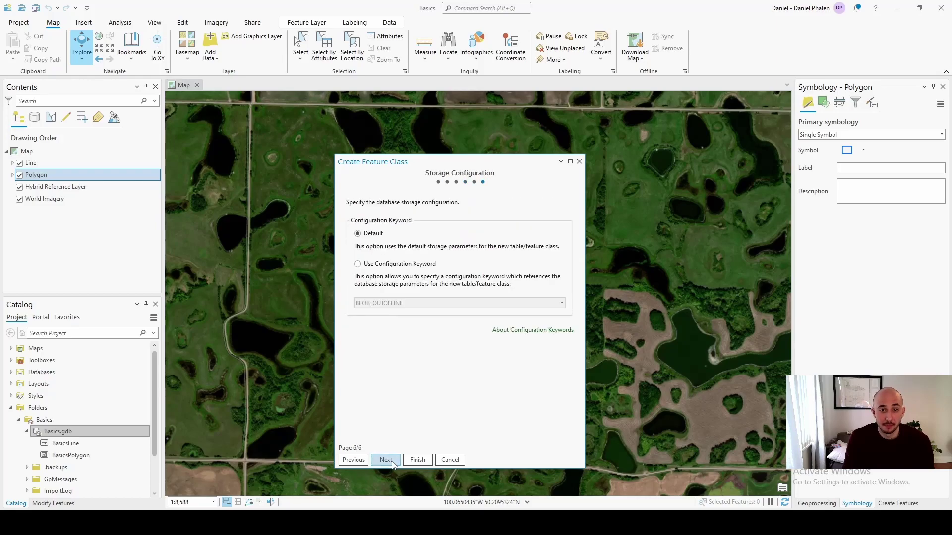
left_click(418, 460)
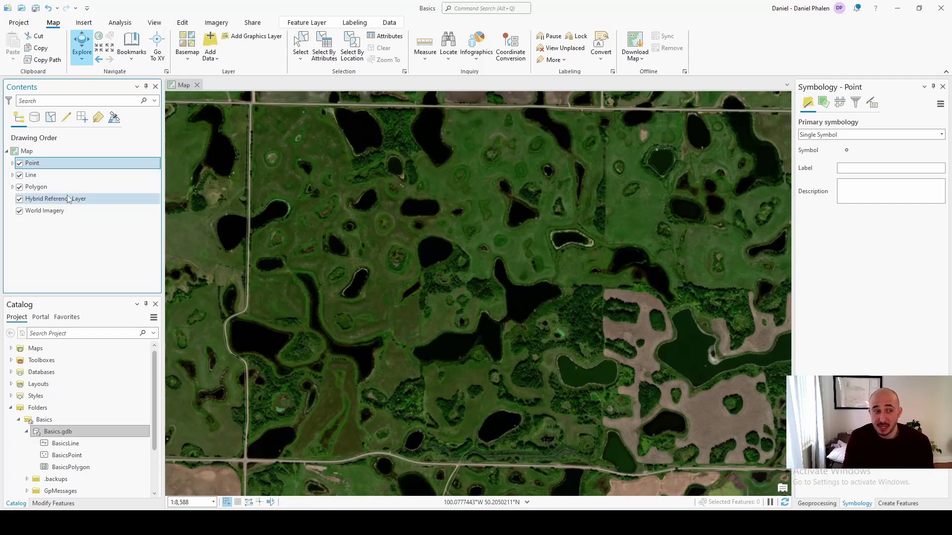
Group the Point, Line and Polygon layers into a new group layer.
left_click(45, 187)
left_click(38, 165, "shift")
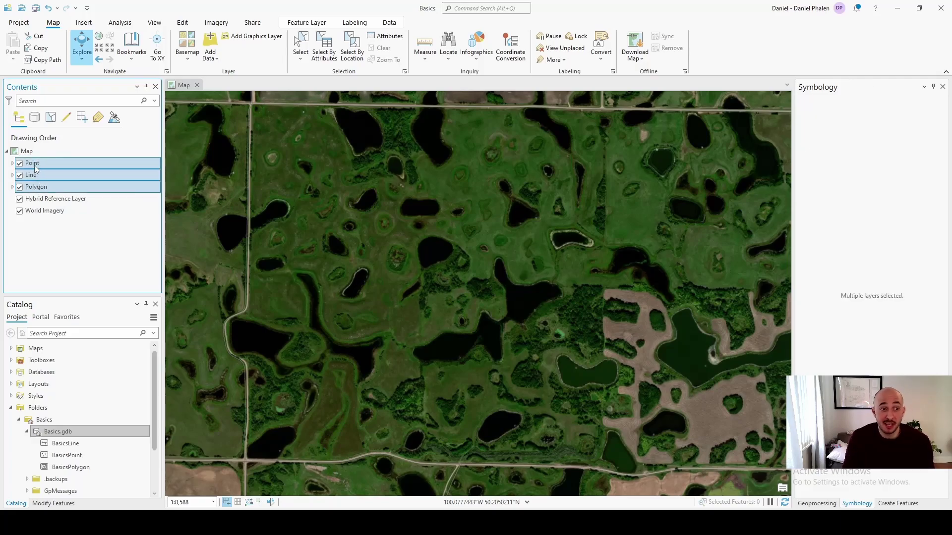
right_click(34, 164)
left_click(72, 164)
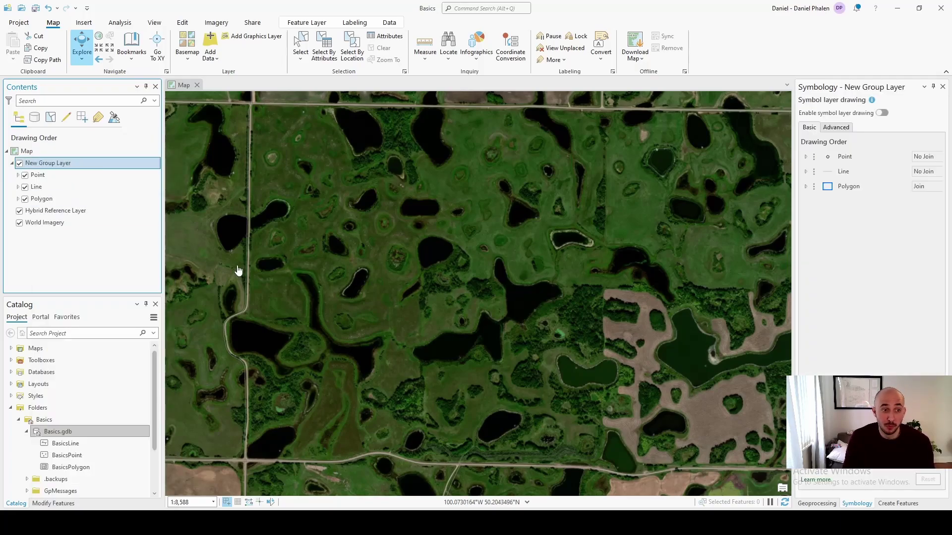
Digitize a polygon around the dark two-armed lake near the map centre, with its northwest edge roughly bulging over the adjacent land.
left_click(904, 504)
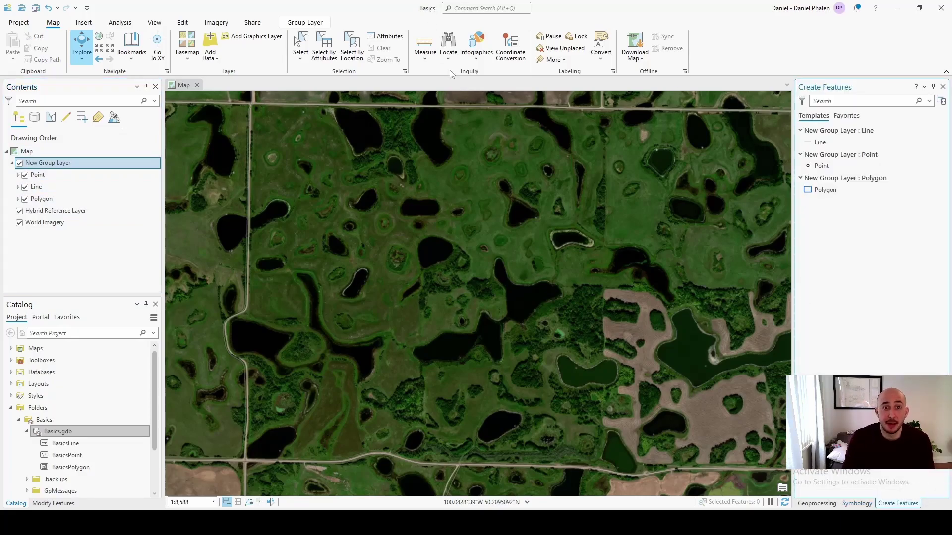
left_click(845, 190)
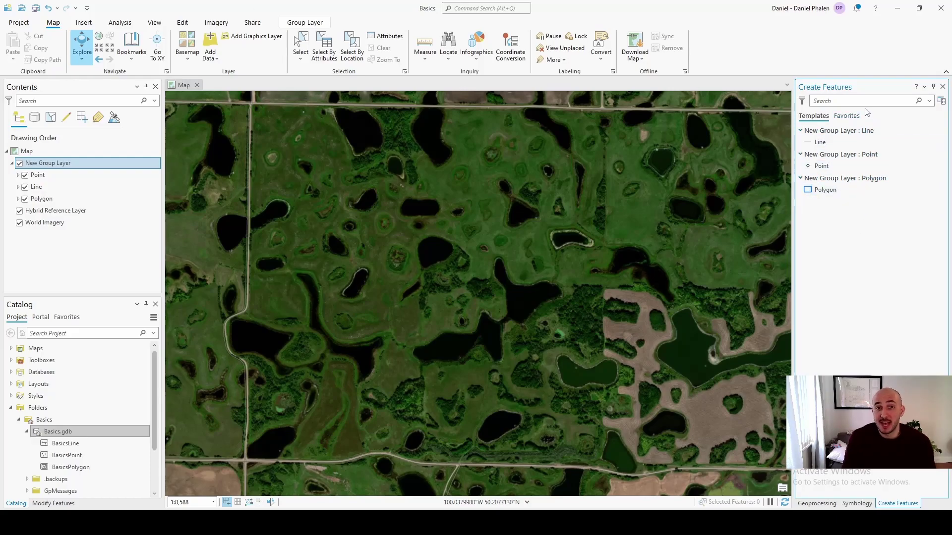
left_click(182, 23)
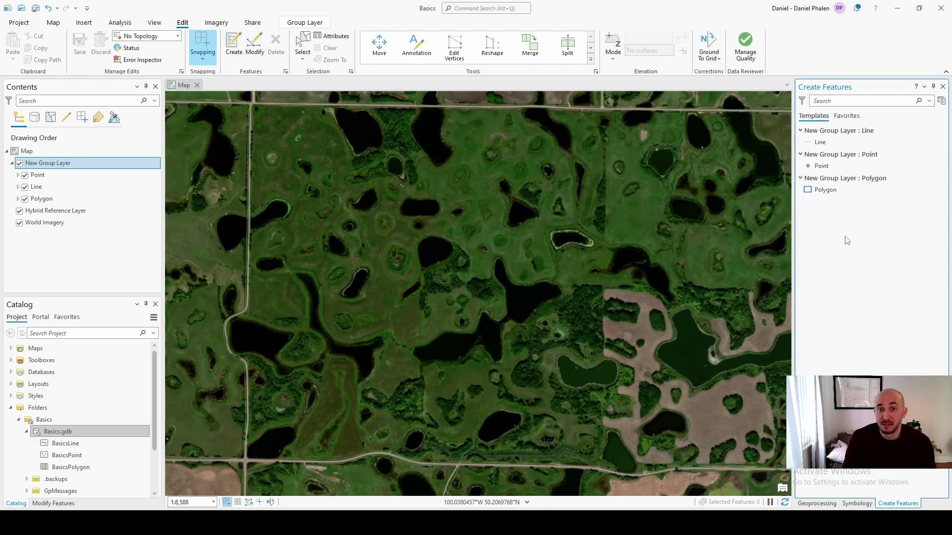
left_click(831, 197)
scroll(539, 256, "up", 4)
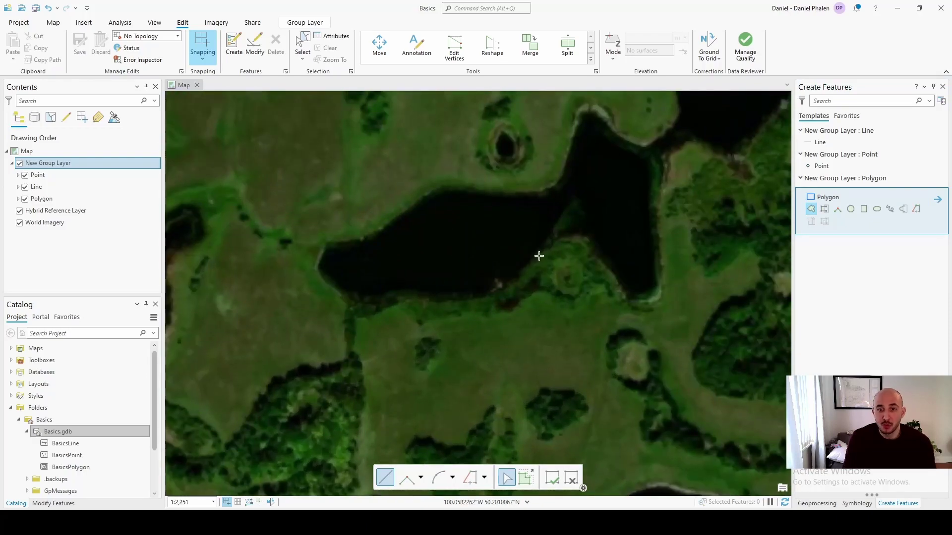
left_click_drag(539, 256, 486, 319)
left_click(336, 287)
left_click(303, 303)
left_click(281, 306)
left_click(276, 311)
left_click(268, 331)
left_click(307, 364)
left_click(395, 360)
left_click(465, 337)
left_click(508, 299)
left_click(547, 307)
left_click(573, 349)
left_click(605, 363)
left_click(609, 348)
left_click(608, 275)
left_click(619, 233)
left_click(561, 187)
left_click(544, 168)
left_click(500, 165)
left_click(417, 185)
double_click(372, 200)
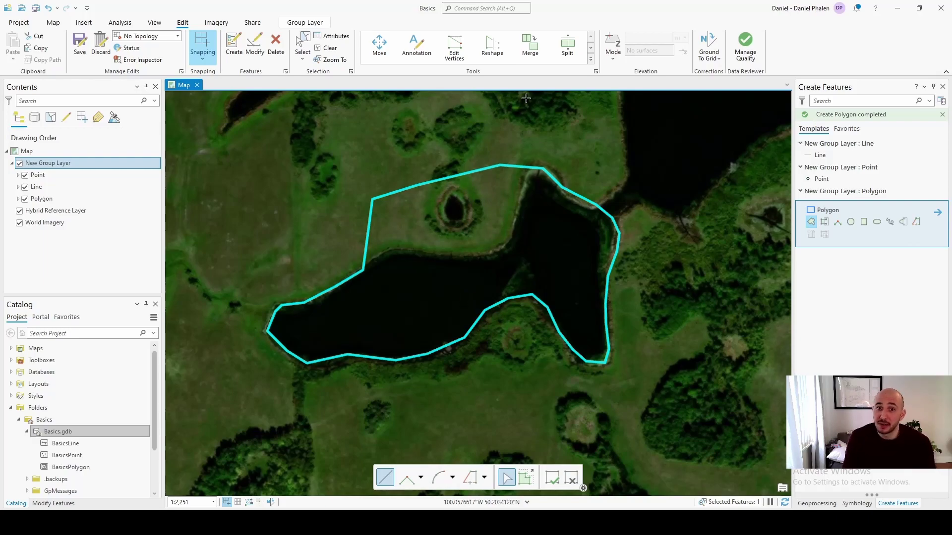
Edit the lake polygon's vertices, moving and adding points so its northern boundary follows the shoreline.
left_click(458, 52)
mouse_move(372, 199)
left_mouse_down()
mouse_move(387, 231)
mouse_move(416, 185)
mouse_move(526, 172)
left_mouse_up()
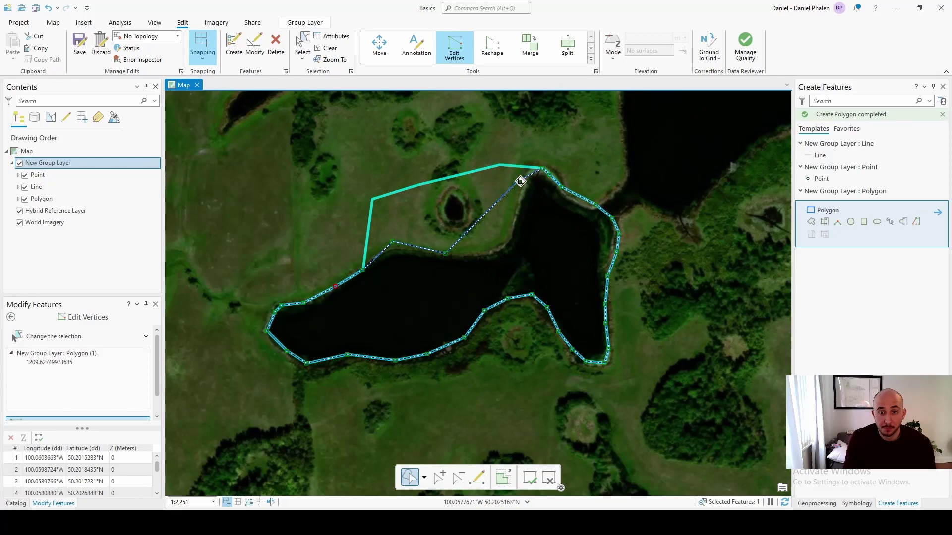
left_click(440, 477)
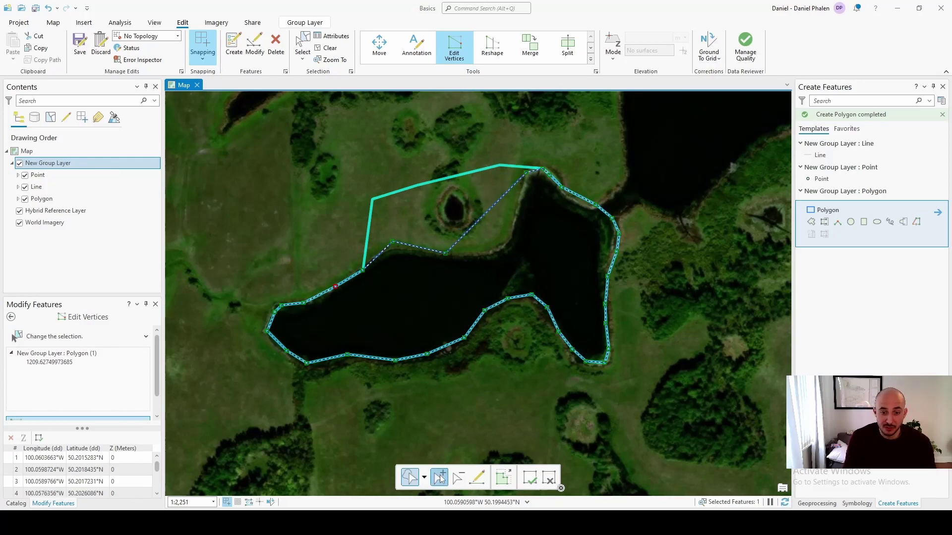
left_click_drag(517, 182, 519, 205)
left_click_drag(501, 218, 511, 242)
left_click_drag(480, 248, 483, 260)
left_click_drag(416, 247, 416, 254)
left_click_drag(392, 242, 392, 252)
Add a vertex pulled down into the lake, delete it again, and finish the vertex edits.
left_click_drag(471, 256, 445, 313)
key("d")
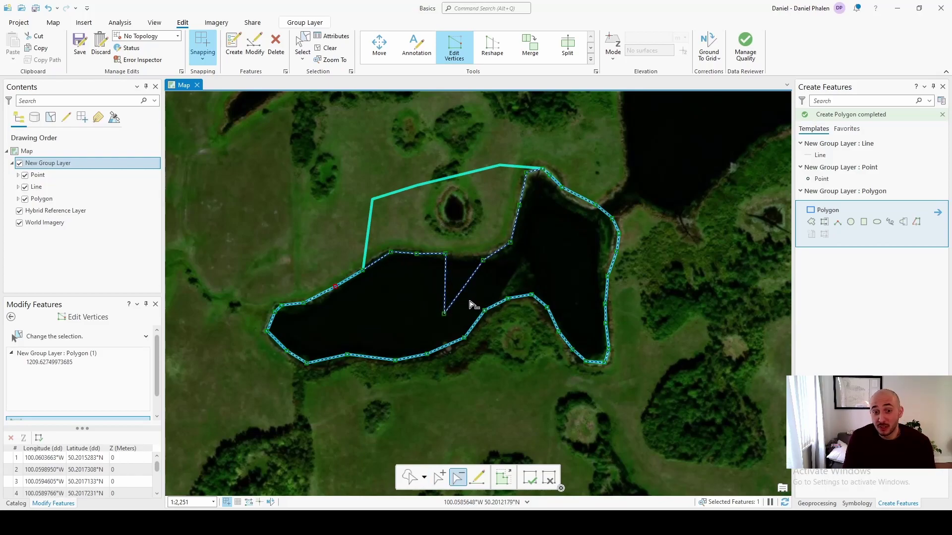
left_click(445, 313)
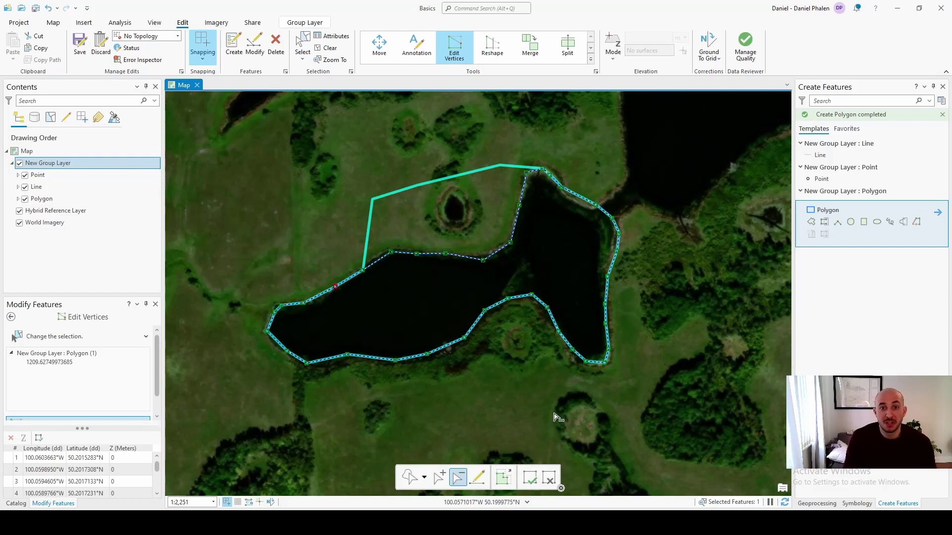
left_click(529, 478)
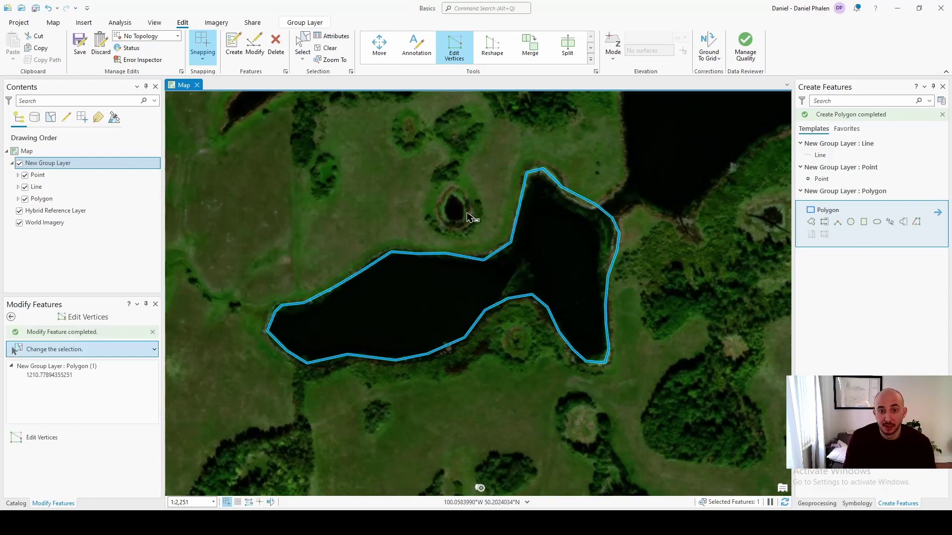
Reshape the polygon's northern edge outward over the land and across the small round pond.
left_click_drag(605, 167, 406, 287)
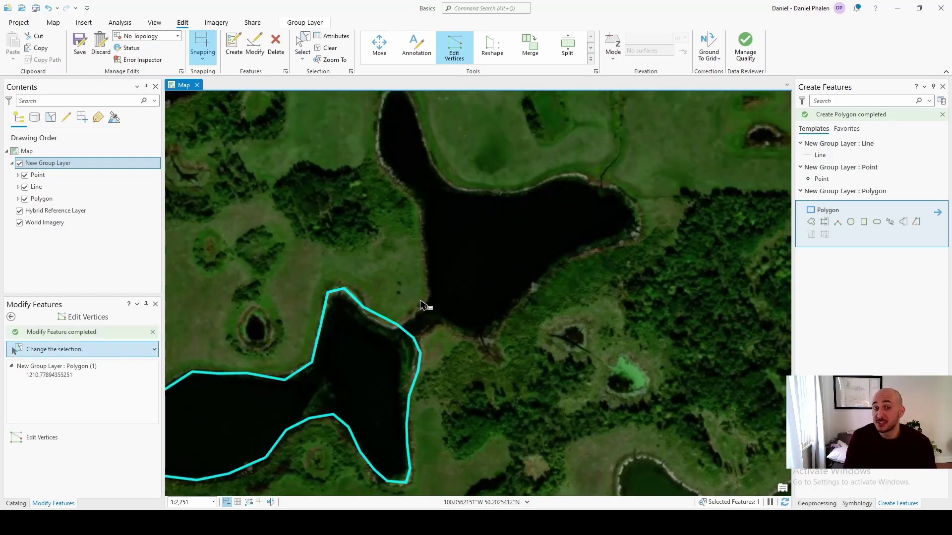
left_click(492, 46)
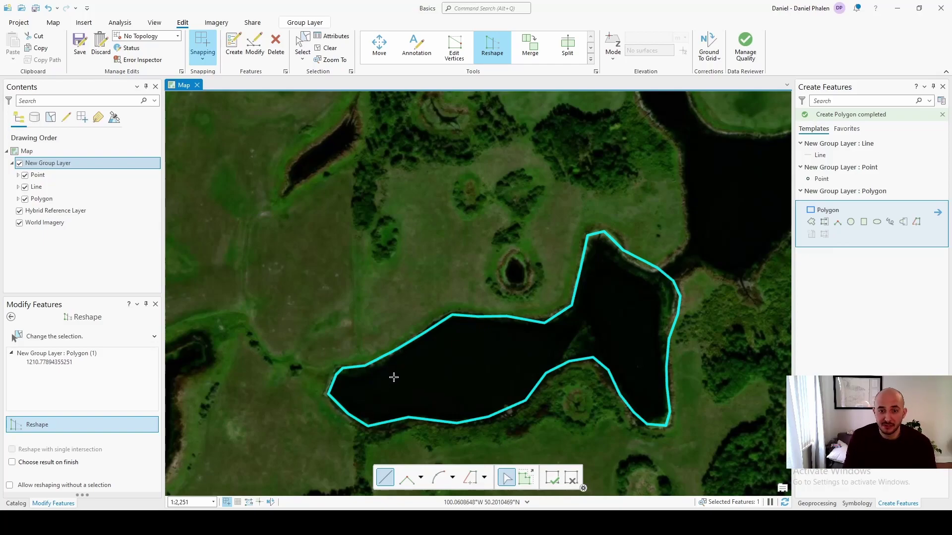
left_click(389, 327)
left_click(398, 268)
left_click(447, 230)
left_click(480, 225)
left_click(532, 261)
left_click(533, 296)
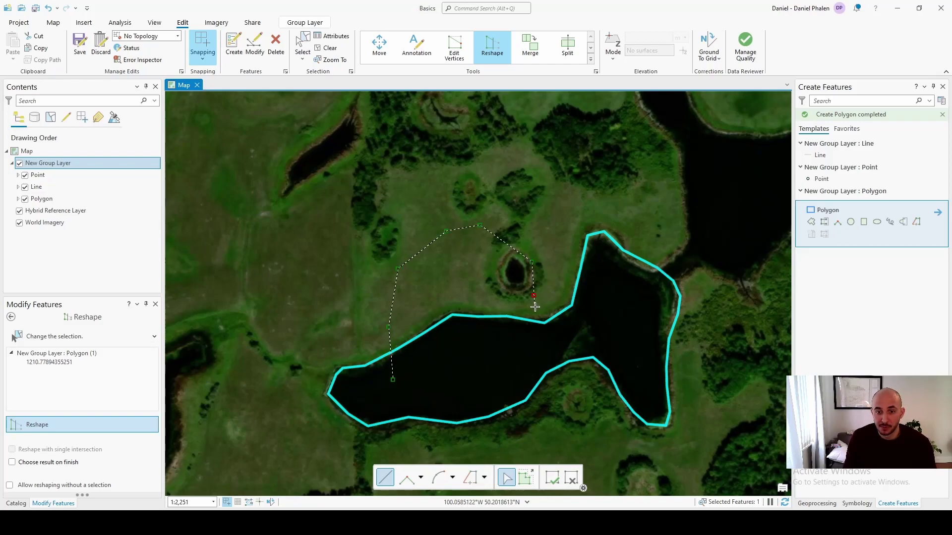
double_click(535, 342)
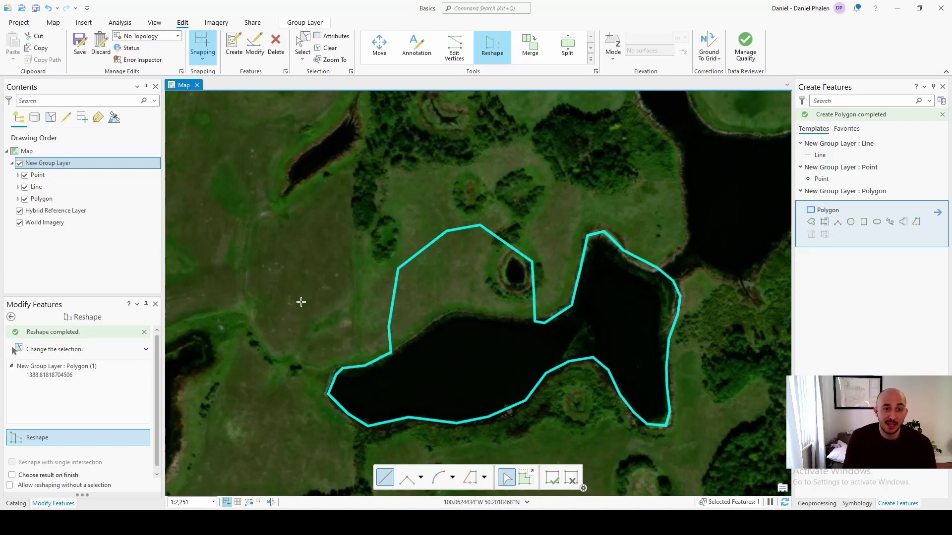
Reshape the polygon's northern edge along the lake shoreline, cutting off the bulge over the land.
left_click(315, 306)
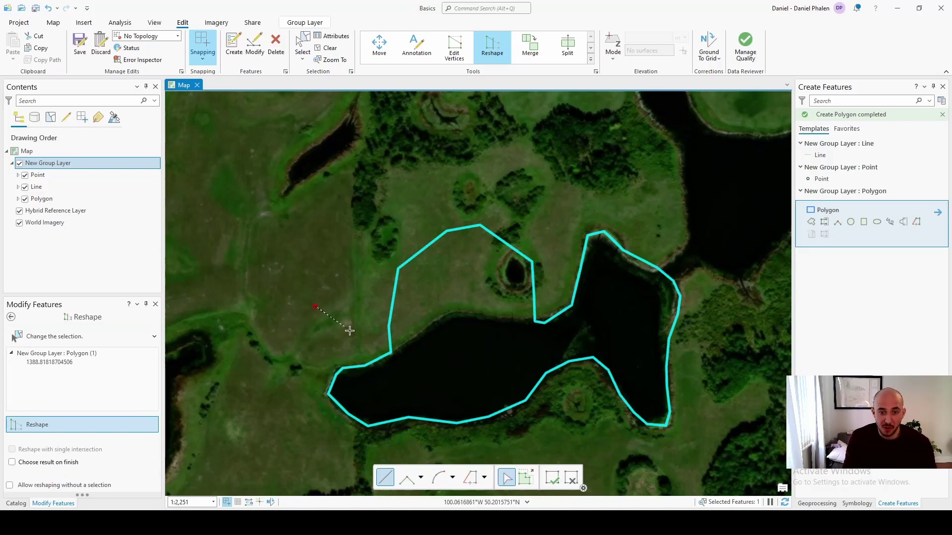
left_click(391, 352)
left_click(404, 343)
left_click(478, 312)
left_click(544, 321)
double_click(563, 275)
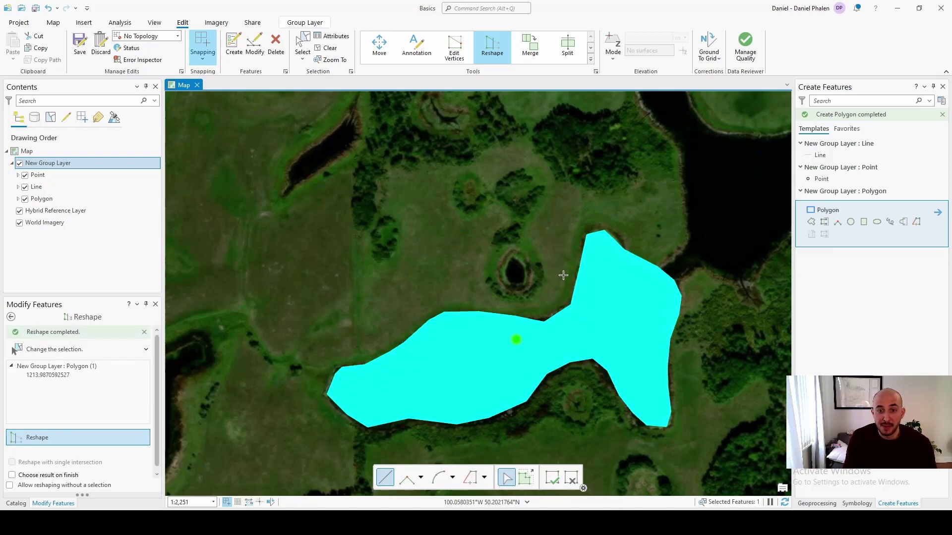
Reshape the lake polygon through the narrow channel to include the neighbouring lake to the northeast, tracing its shoreline.
scroll(398, 361, "up", 5)
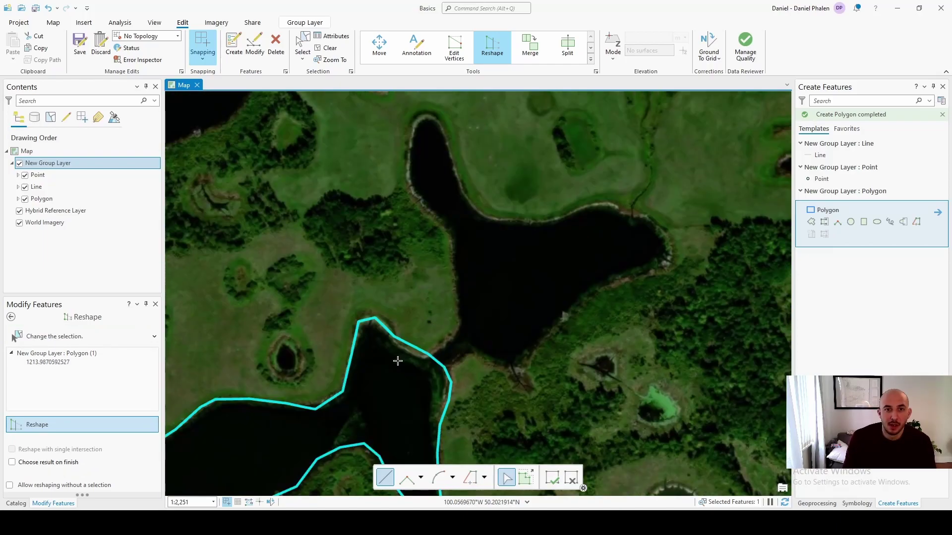
left_click(398, 356)
left_click(433, 357)
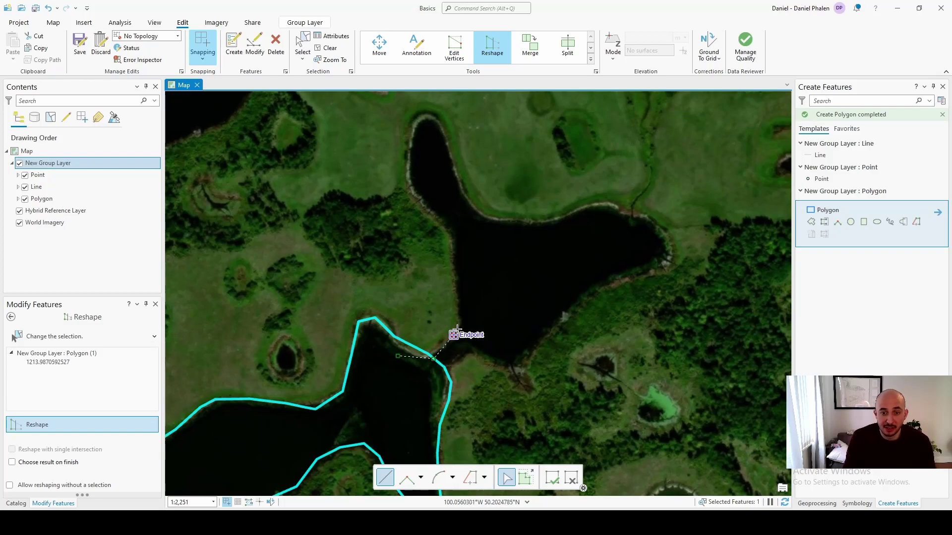
left_click(450, 242)
left_click(437, 218)
left_click(412, 189)
left_click(404, 159)
left_click(417, 117)
left_click(465, 192)
left_click(517, 218)
left_click(593, 205)
left_click(657, 227)
left_click(666, 243)
left_click(660, 262)
left_click(590, 293)
left_click(512, 362)
left_click(471, 356)
double_click(446, 371)
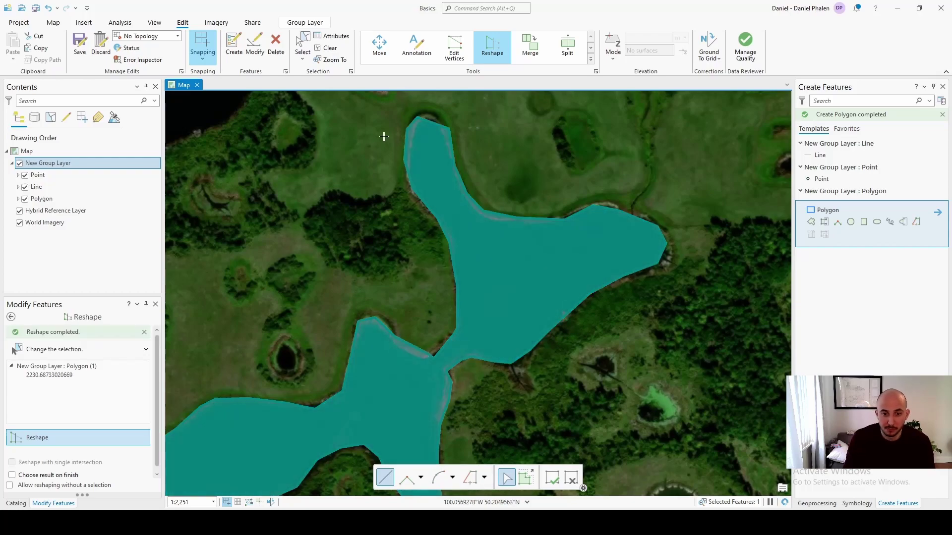
Split the combined polygon at both ends of the narrow channel joining the two lakes.
left_click(574, 49)
left_click(415, 321)
left_click(434, 358)
left_click(445, 371)
double_click(473, 385)
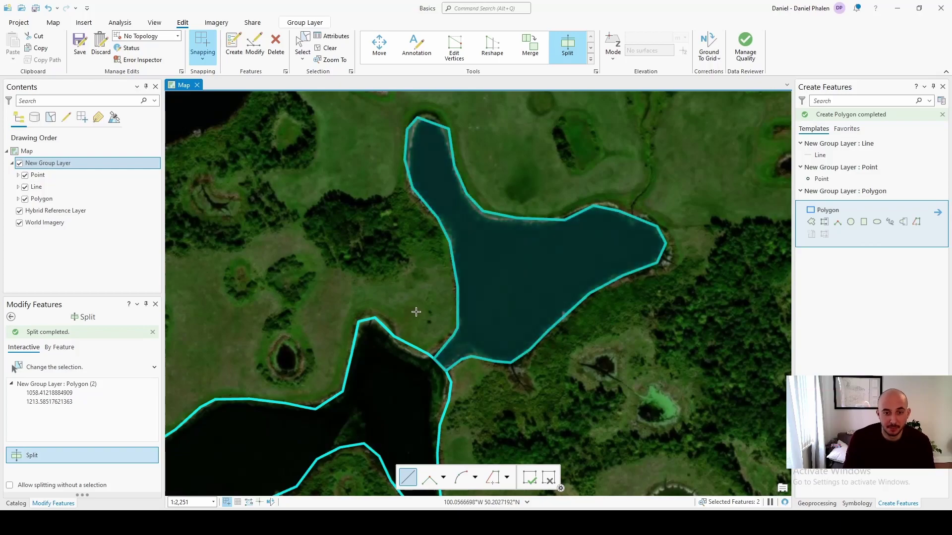
Delete the small channel polygon between the two lakes.
left_click(303, 44)
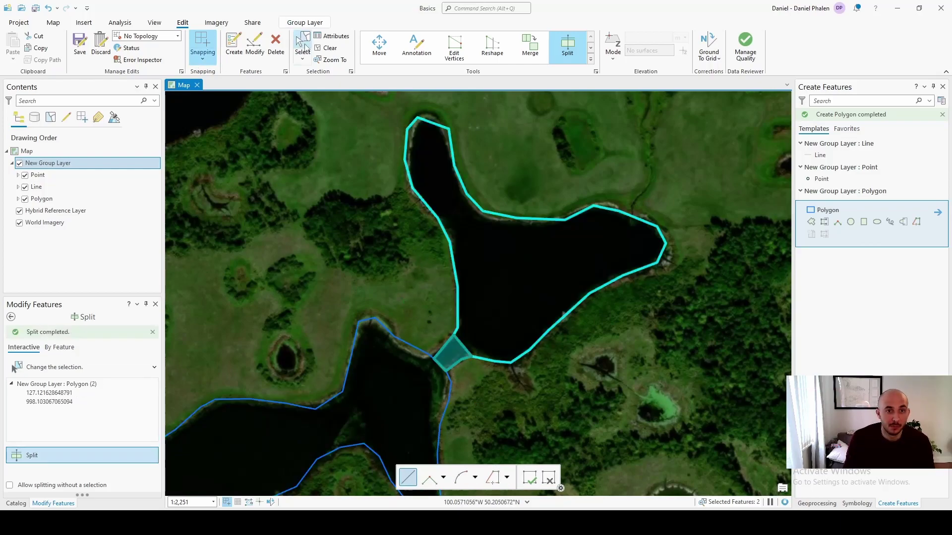
left_click(452, 359)
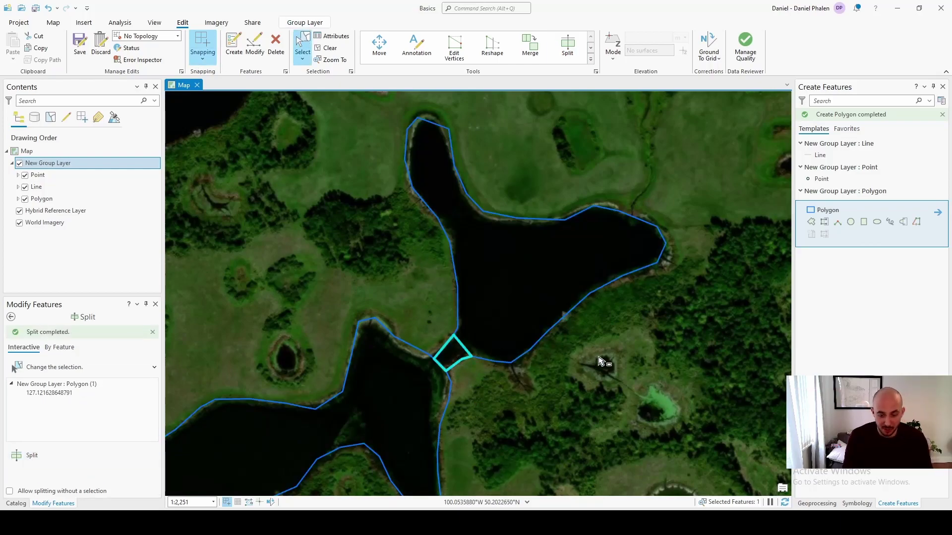
key("Delete")
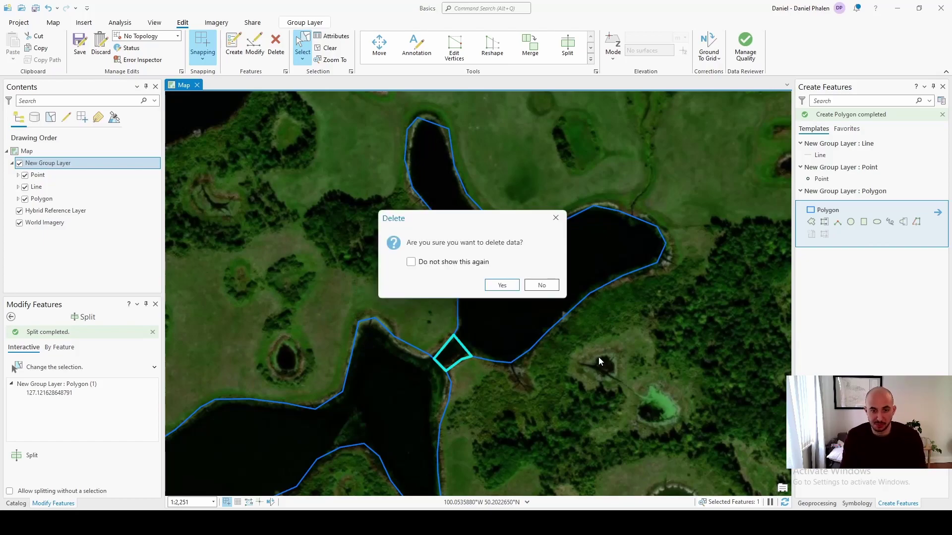
left_click(501, 285)
Reshape the southern end of the northeastern lake polygon across the channel, tracing the neighbouring lake's edge as a shared boundary.
left_click_drag(450, 176, 468, 124)
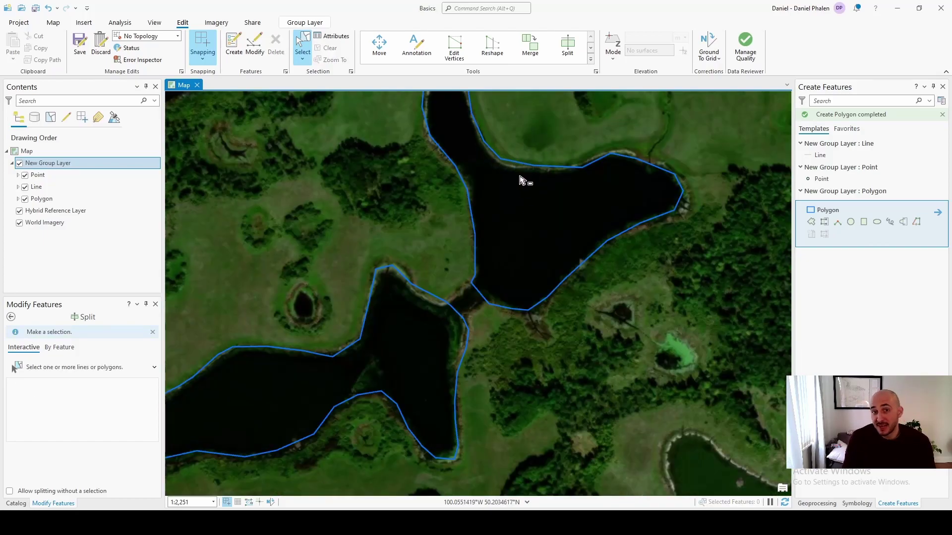
left_click(444, 145)
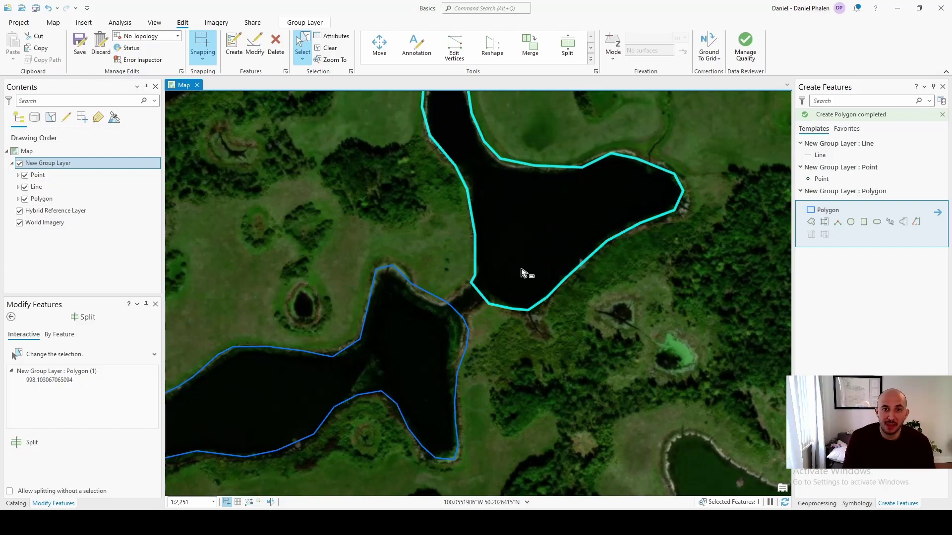
left_click(492, 45)
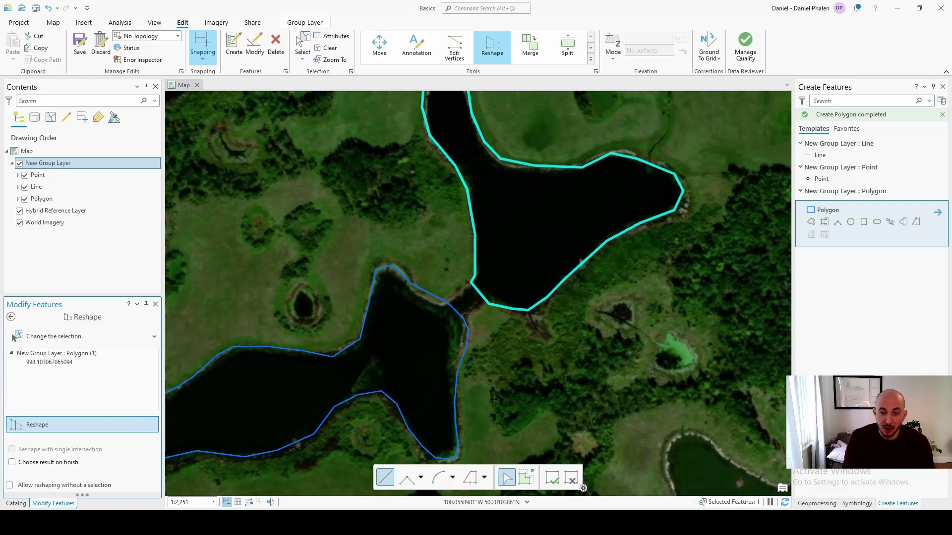
left_click(524, 299)
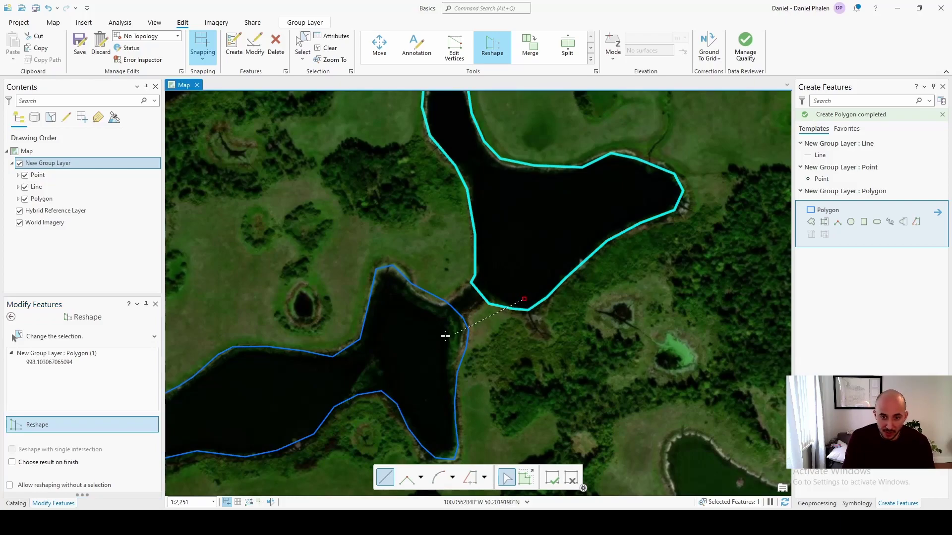
left_click(470, 478)
left_click(468, 328)
left_click(427, 292)
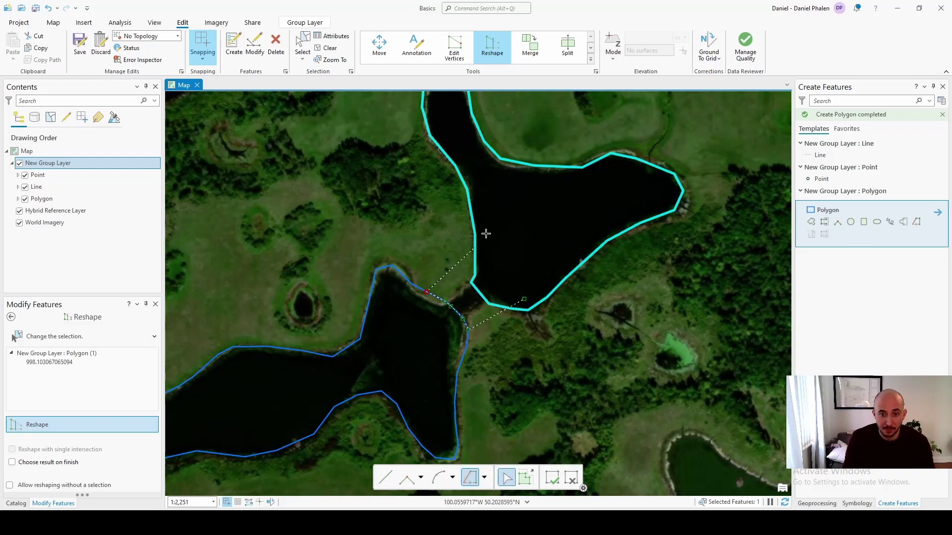
left_click(386, 478)
double_click(490, 255)
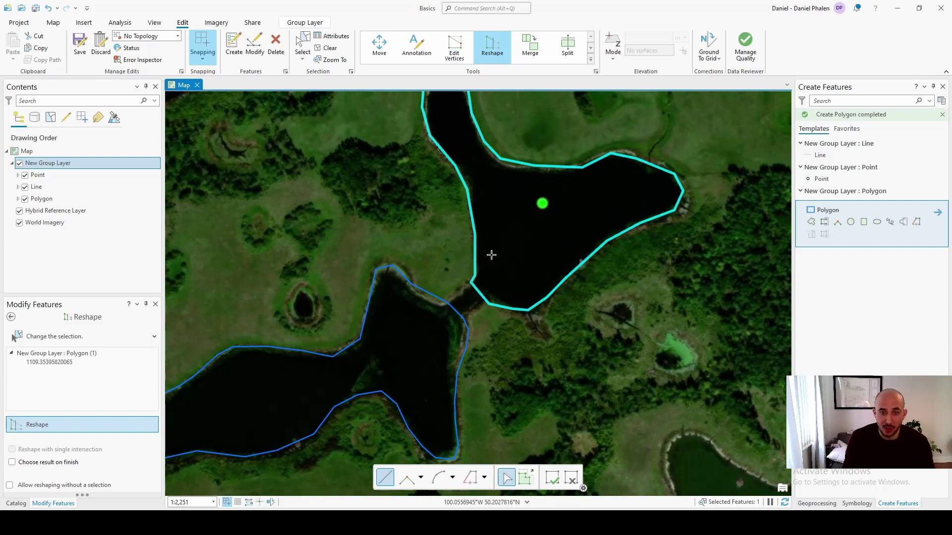
Merge the two adjoining lake polygons into one existing feature in the Polygon layer.
left_click(304, 43)
left_click_drag(438, 319, 493, 291)
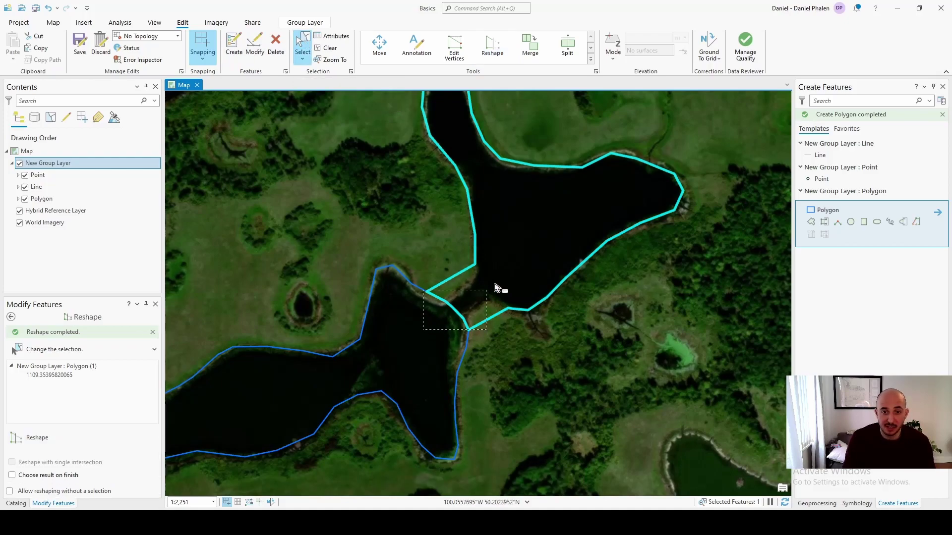
left_click(529, 45)
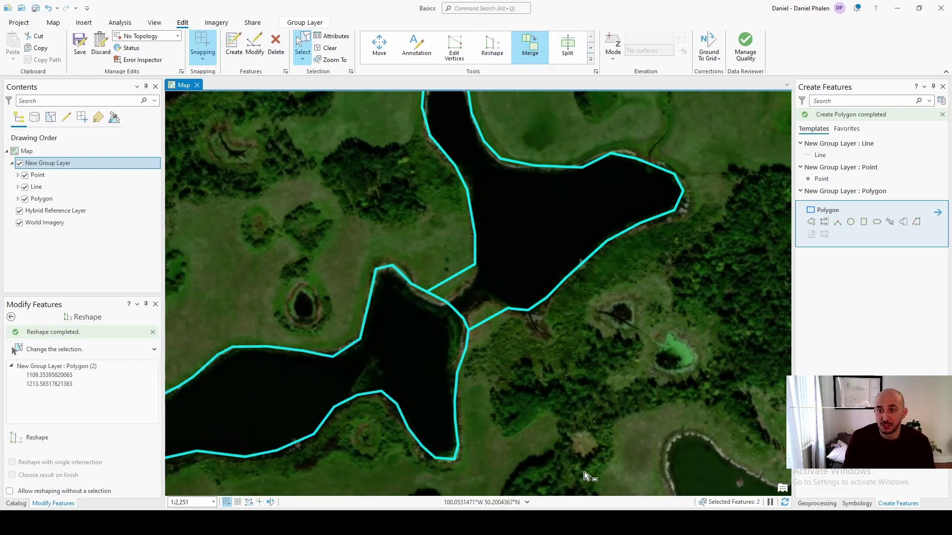
left_click_drag(59, 307, 409, 173)
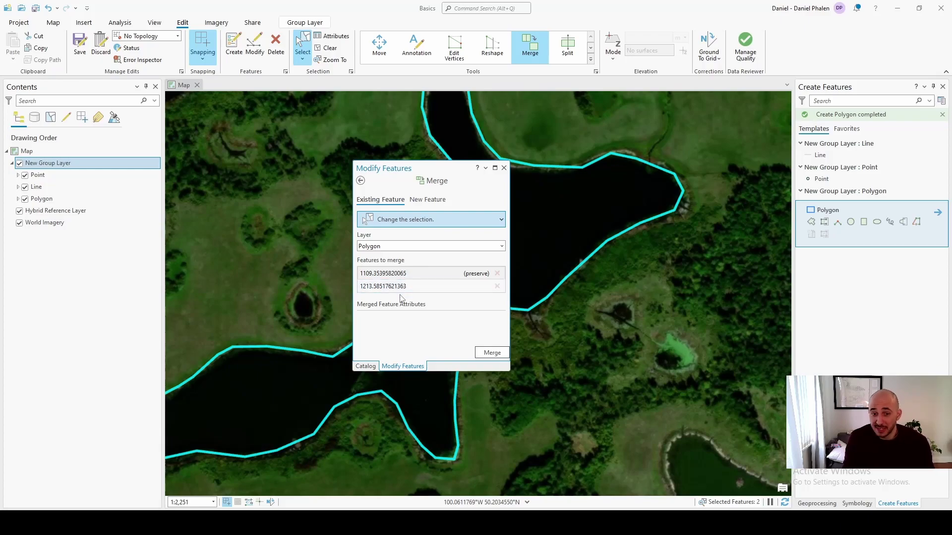
left_click(491, 353)
left_click_drag(430, 168, 319, 208)
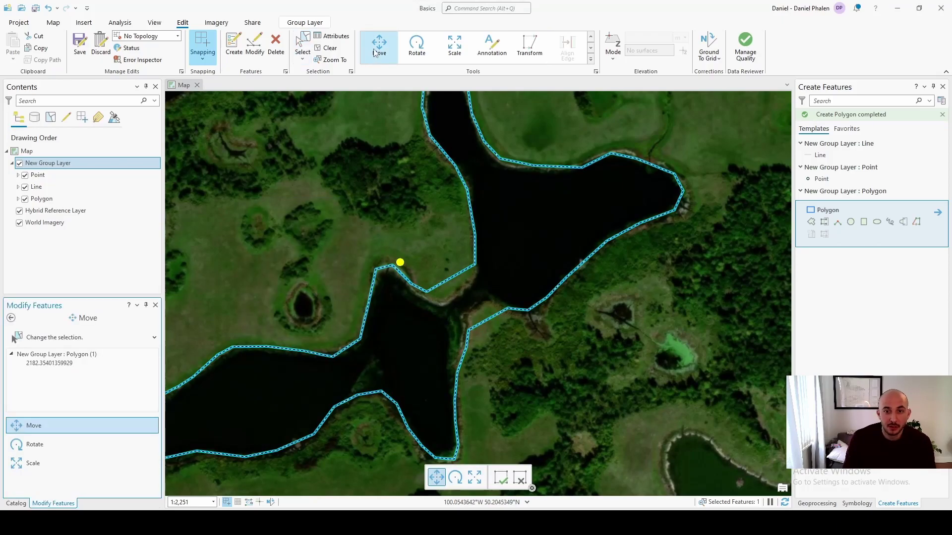
Shift the merged lake polygon slightly, and enlarge it about its anchor with the Scale tool.
left_click_drag(401, 262, 399, 266)
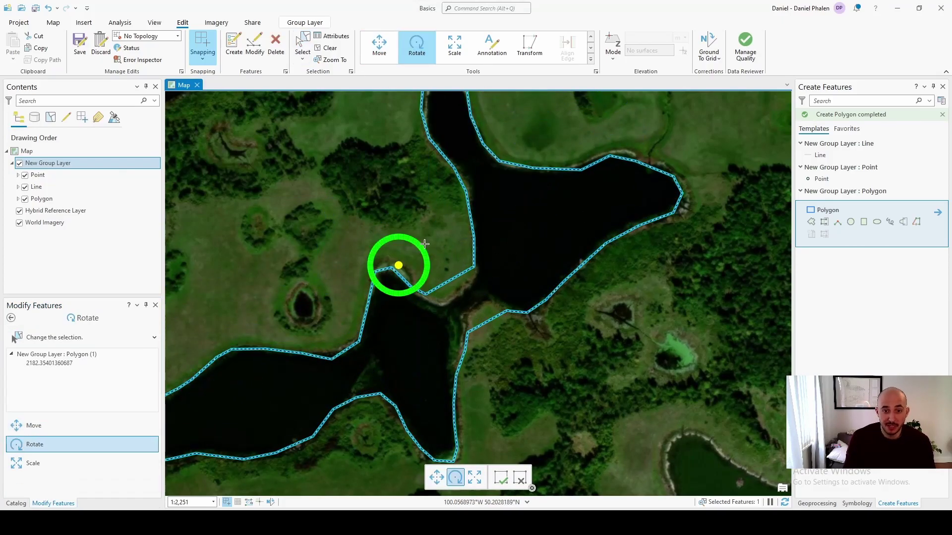
left_click(456, 58)
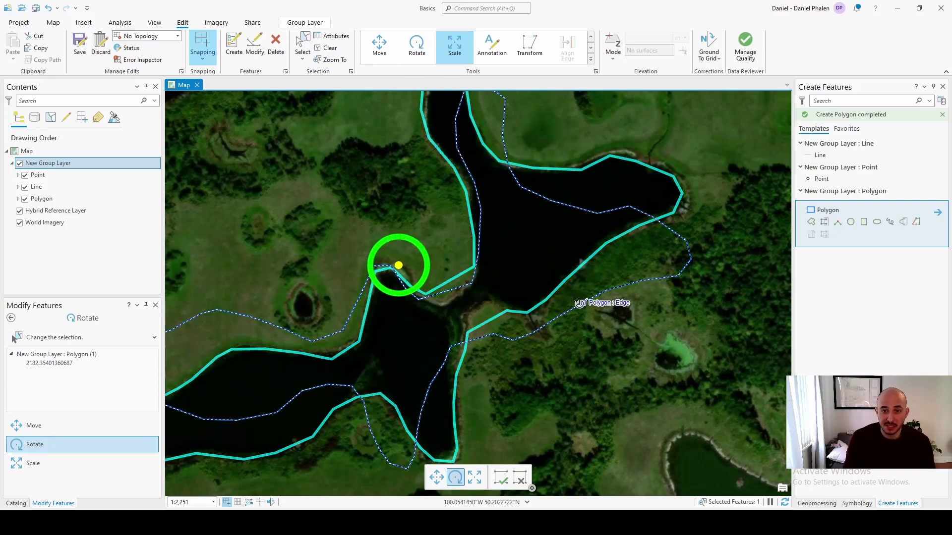
left_click_drag(393, 265, 378, 265)
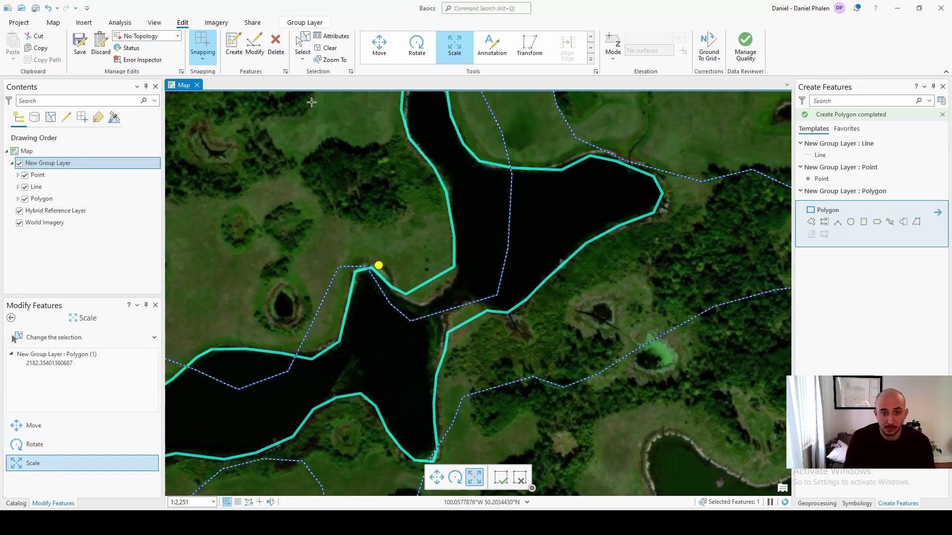
scroll(397, 268, "down", 5)
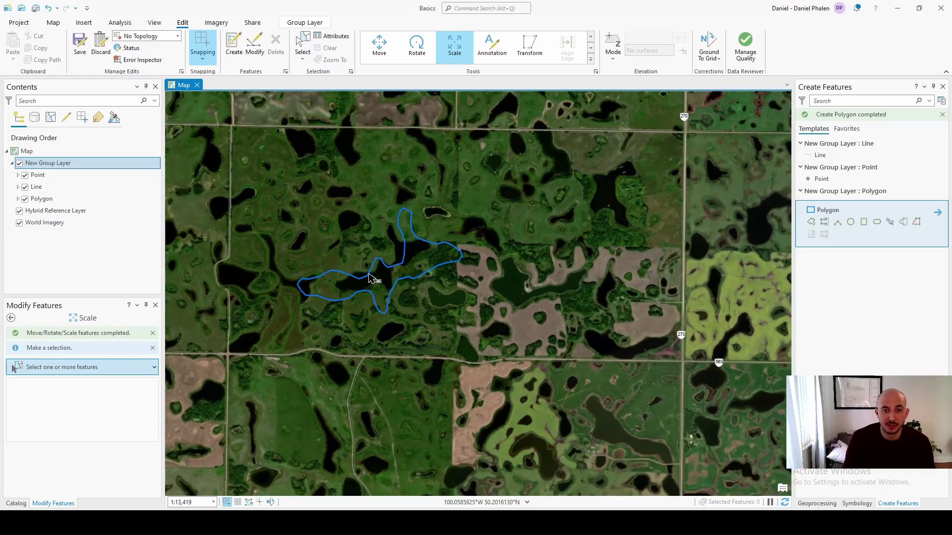
Draw a freehand polygon loosely around the elongated pond with the pale shoreline, leaving a margin of land around it.
scroll(372, 272, "up", 6)
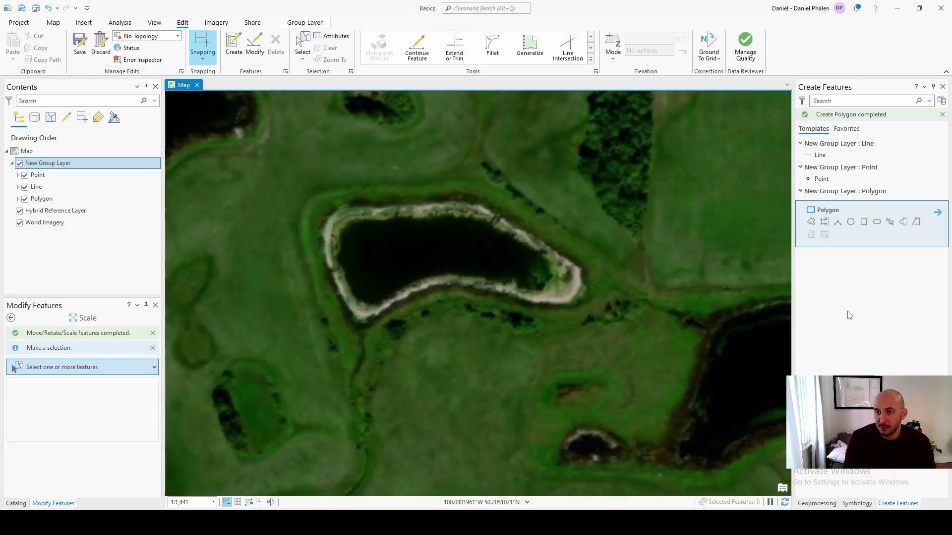
left_click(891, 222)
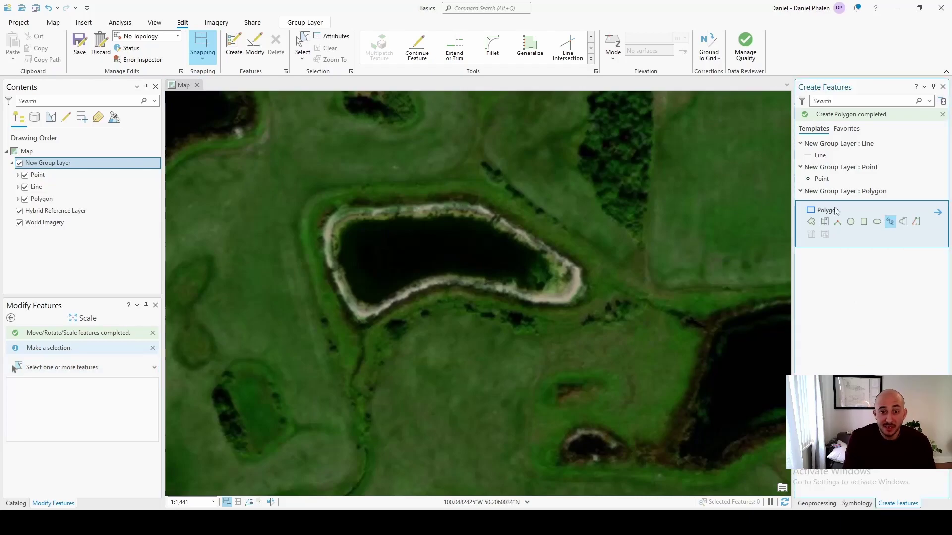
left_click(426, 180)
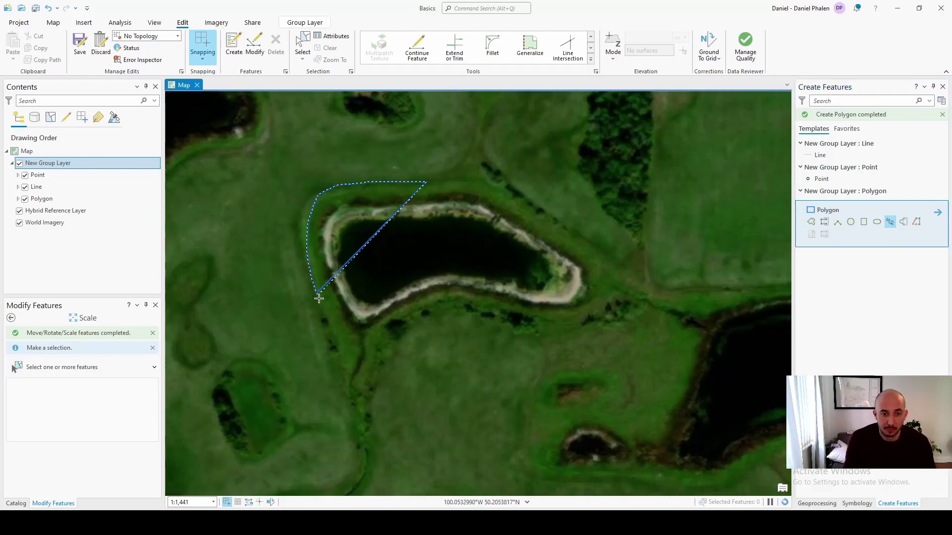
left_click(569, 238)
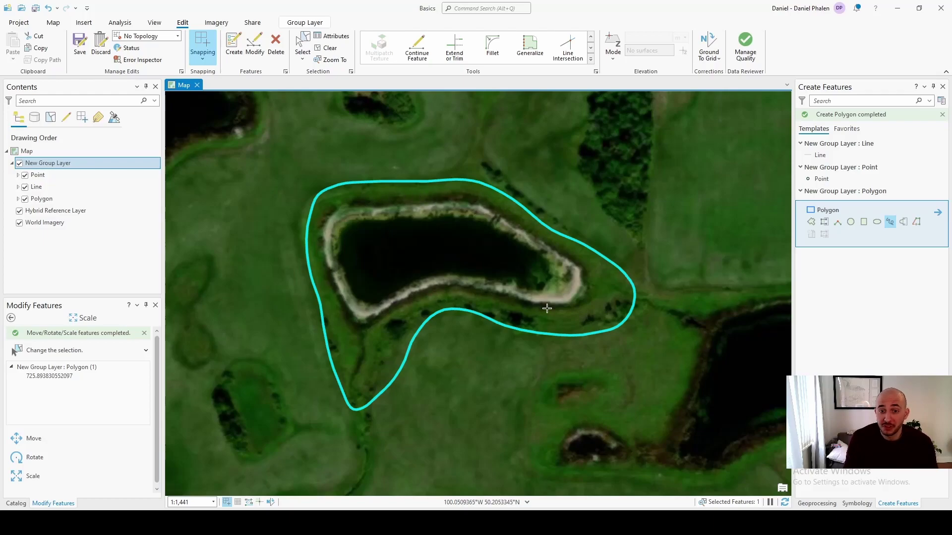
Cut a hole in the freehand polygon by streaming an inner ring along the pond's shoreline with Continue Feature.
left_click(416, 45)
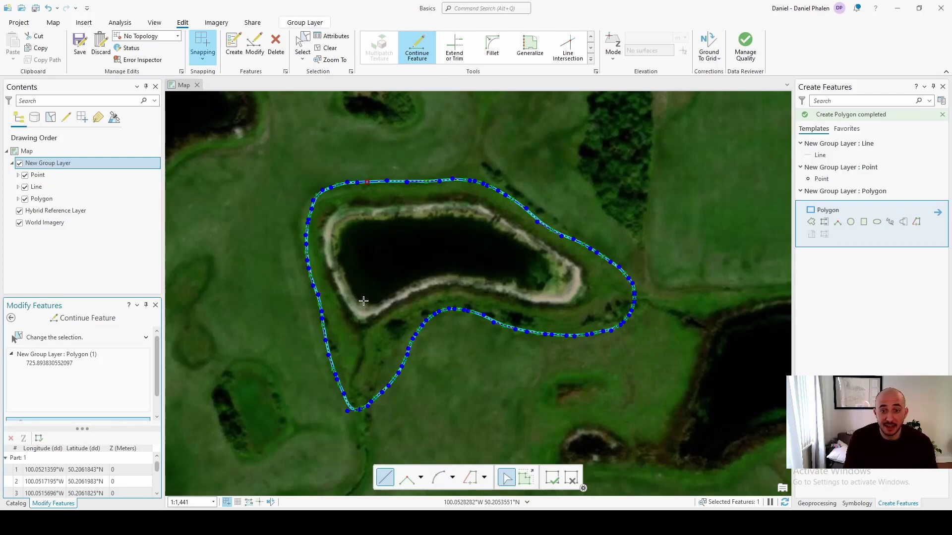
left_click(484, 477)
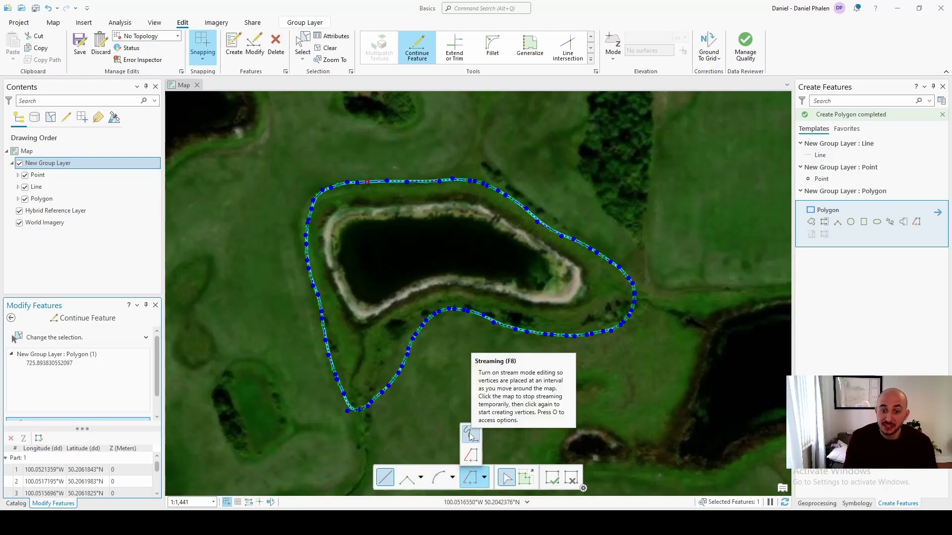
left_click(470, 436)
left_click(376, 203)
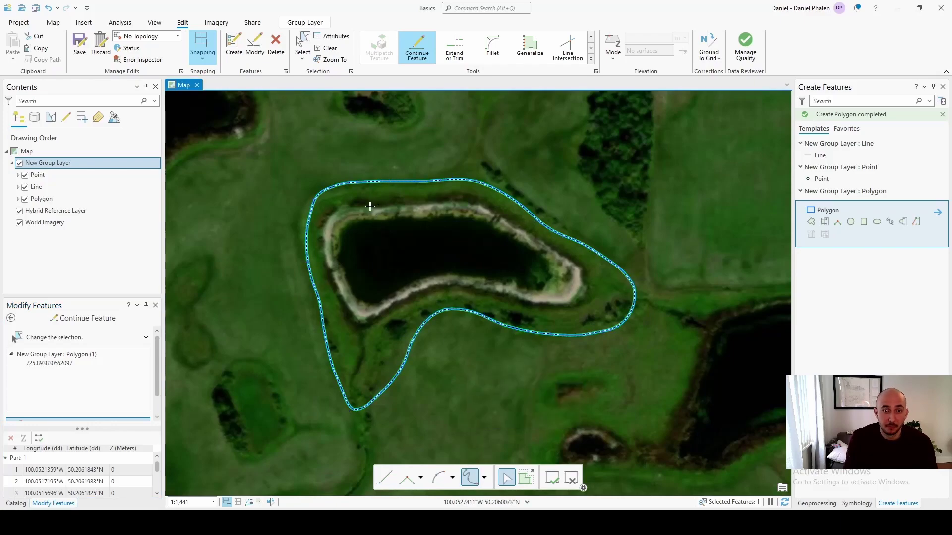
double_click(422, 204)
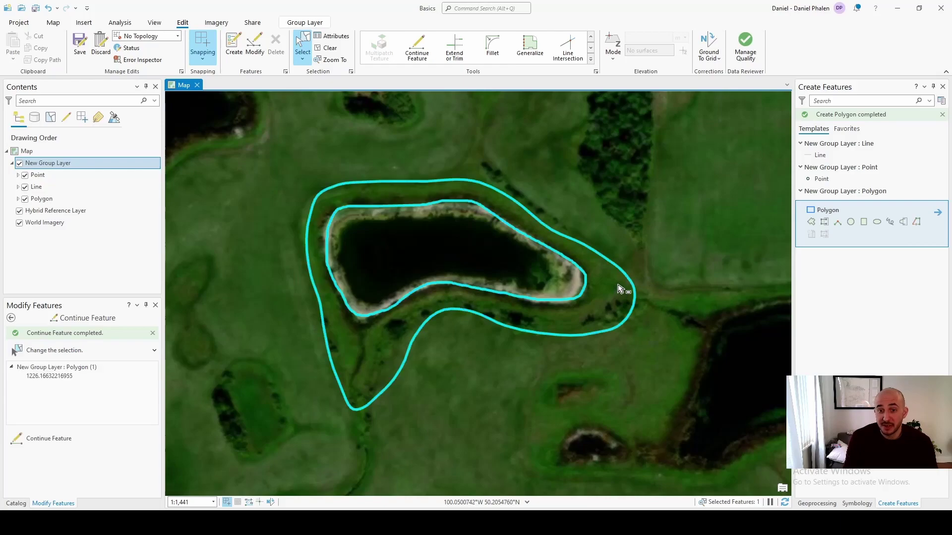
left_click(447, 244)
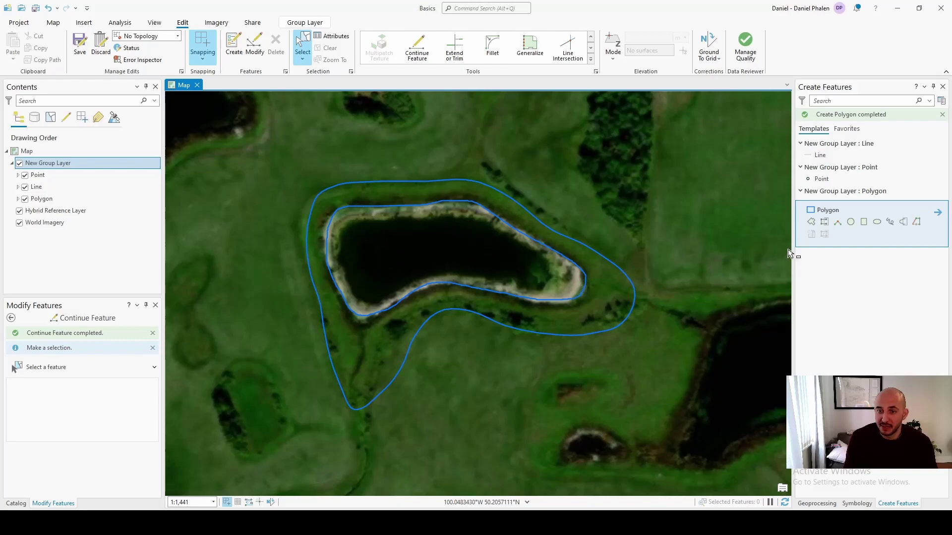
Create a separate pond polygon filling the hole by tracing the ring polygon's inner edge.
left_click(916, 222)
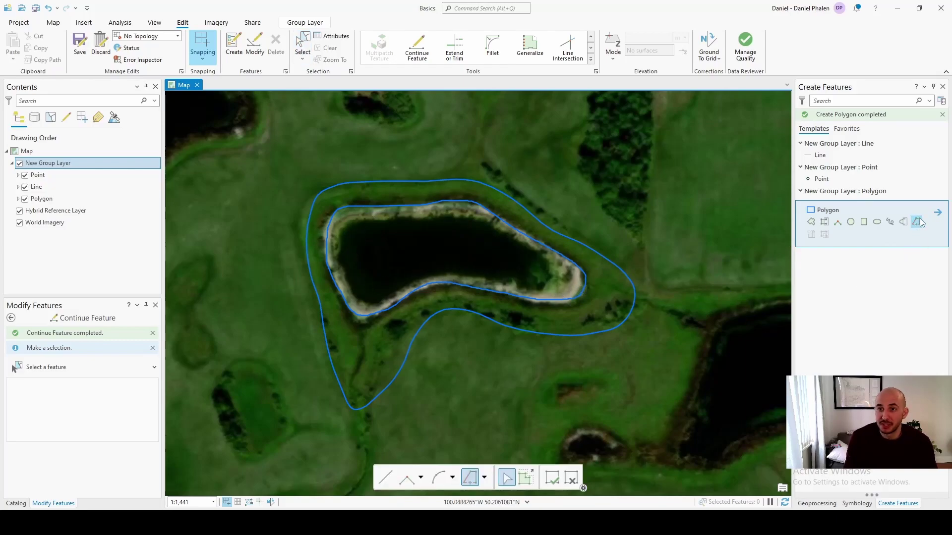
left_click(503, 223)
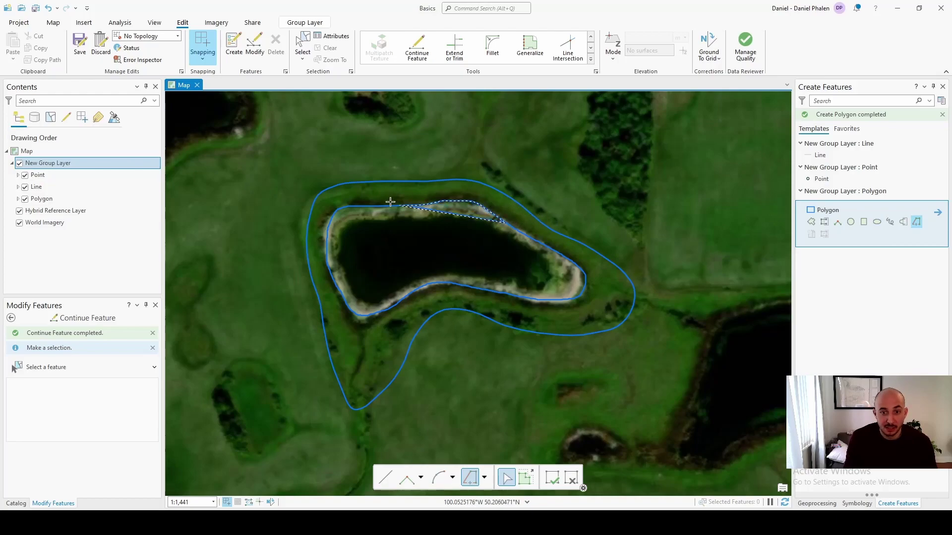
double_click(510, 220)
key("Escape")
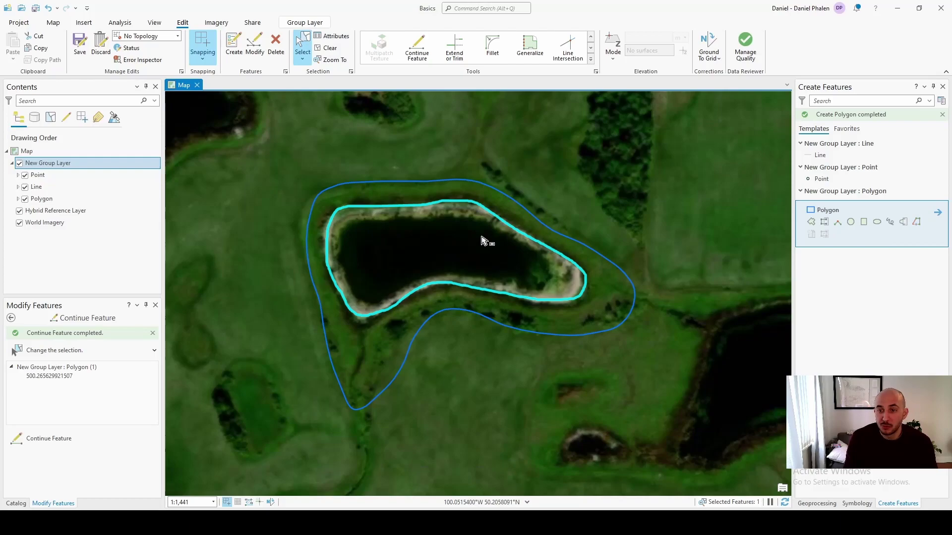
left_click(495, 203)
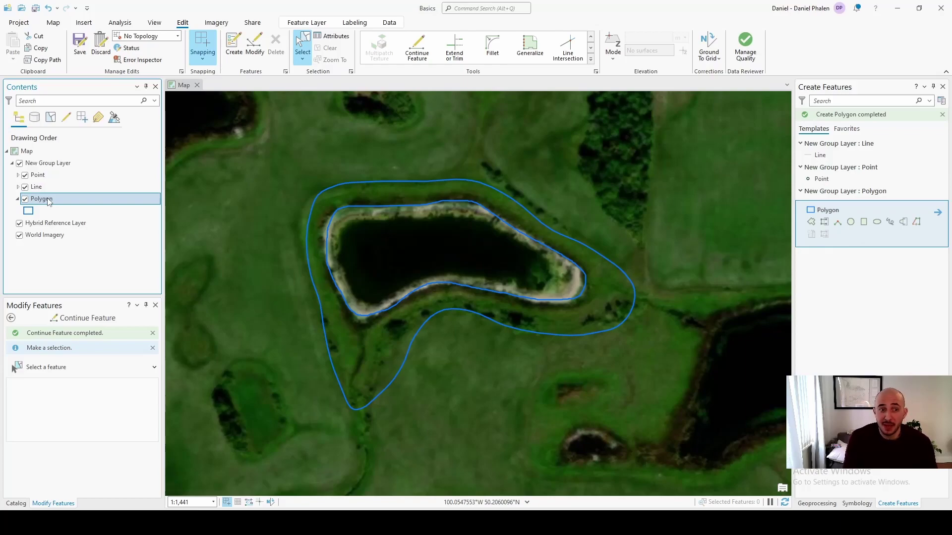
Open the attribute table of the Polygon layer.
left_click(43, 199)
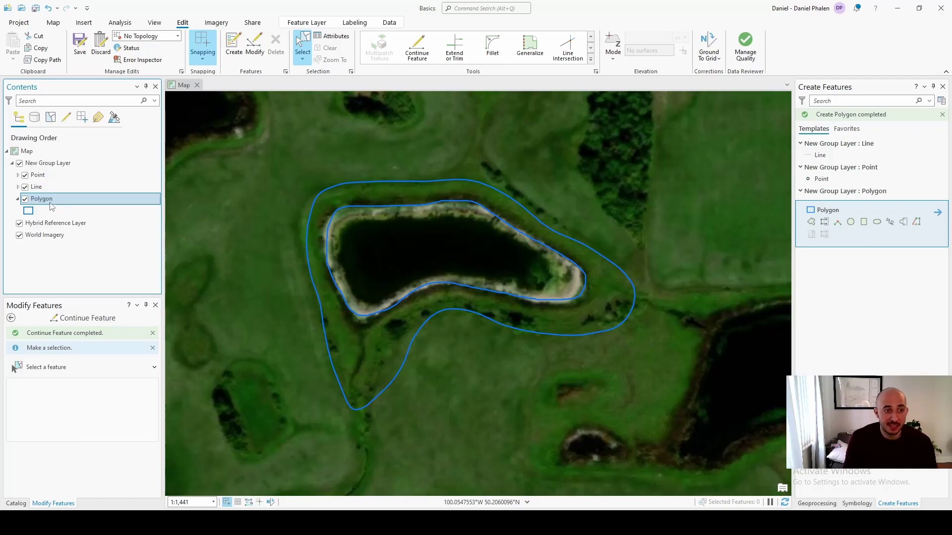
right_click(44, 200)
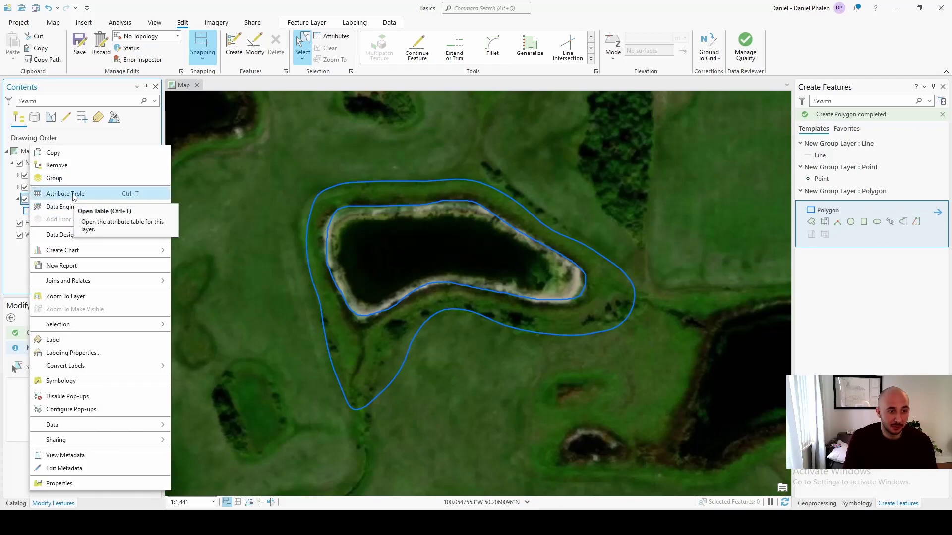
left_click(74, 198)
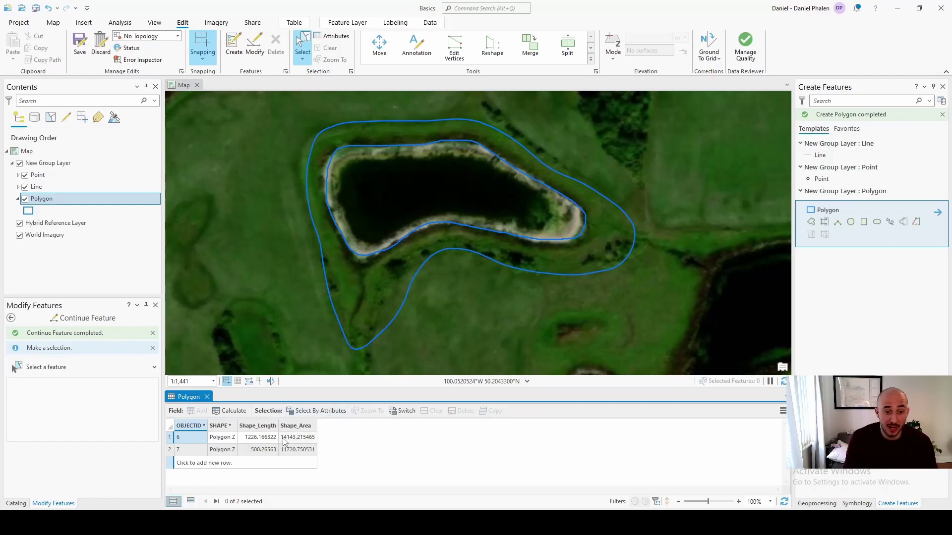
Save all pending edits and add a new field to the Polygon layer's attribute table.
left_click(87, 49)
left_click(481, 274)
left_click(202, 412)
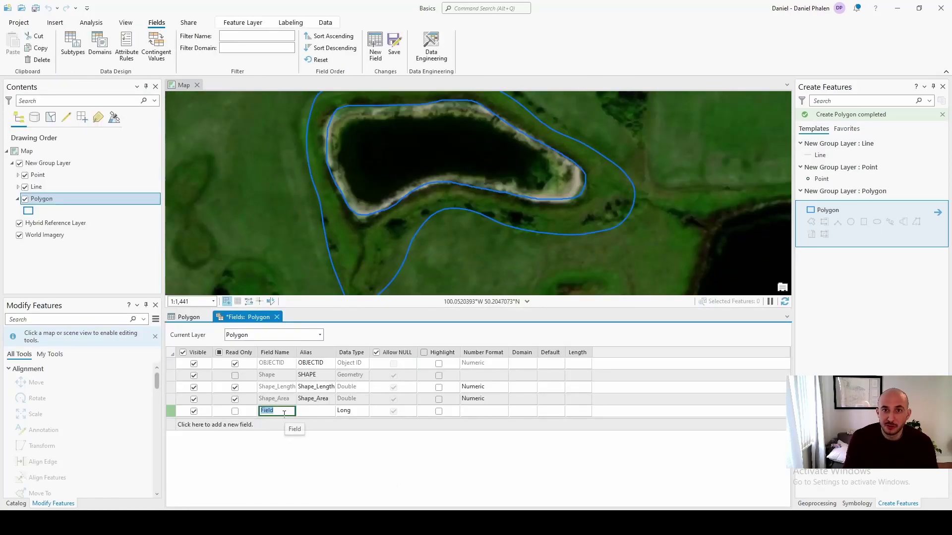
Name the new field LandType, give it the alias Land Type and set its data type to Text.
left_click(285, 412)
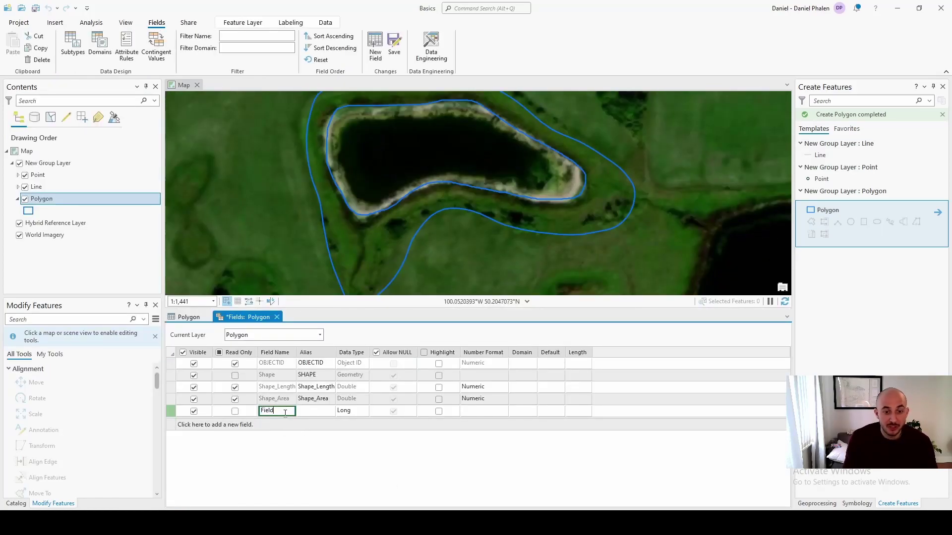
double_click(287, 412)
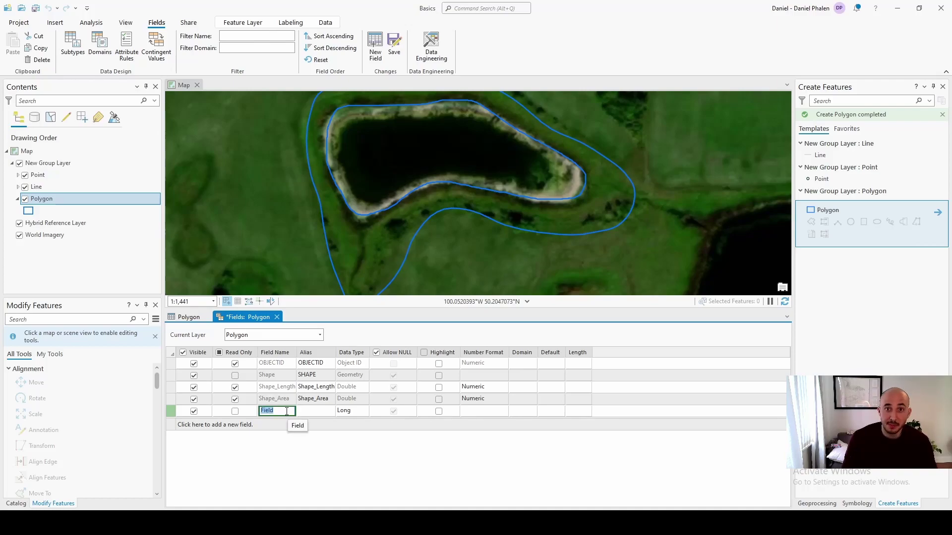
key("BackSpace")
type("LandType")
left_click(317, 412)
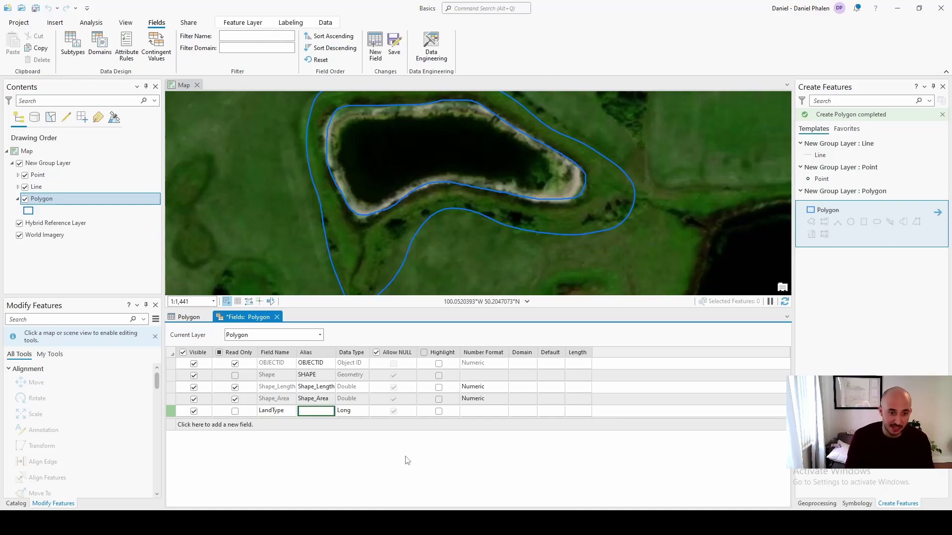
type("Type")
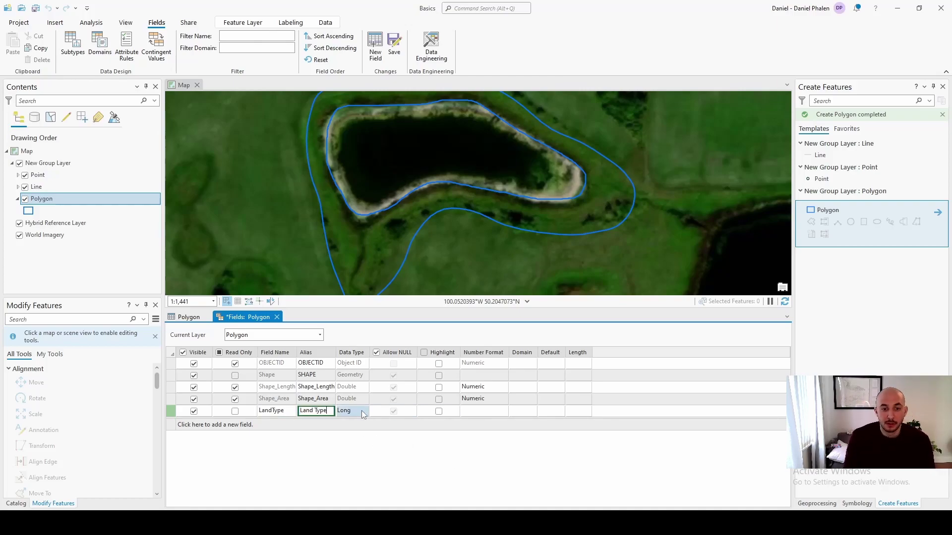
left_click(361, 411)
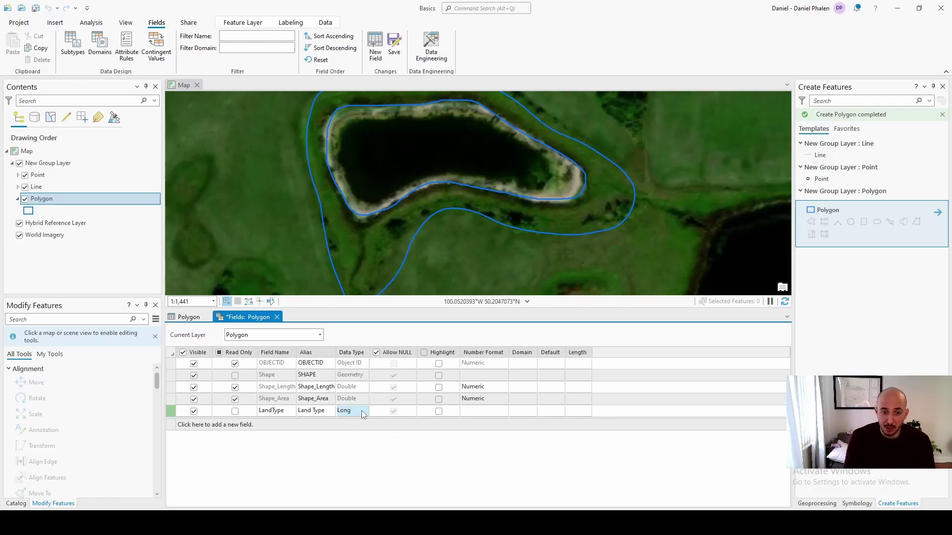
left_click(361, 410)
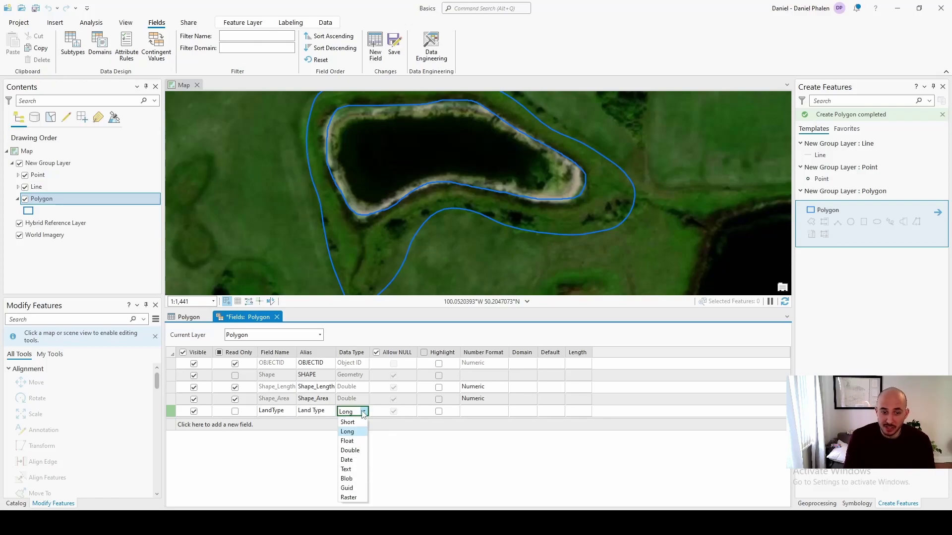
left_click(347, 469)
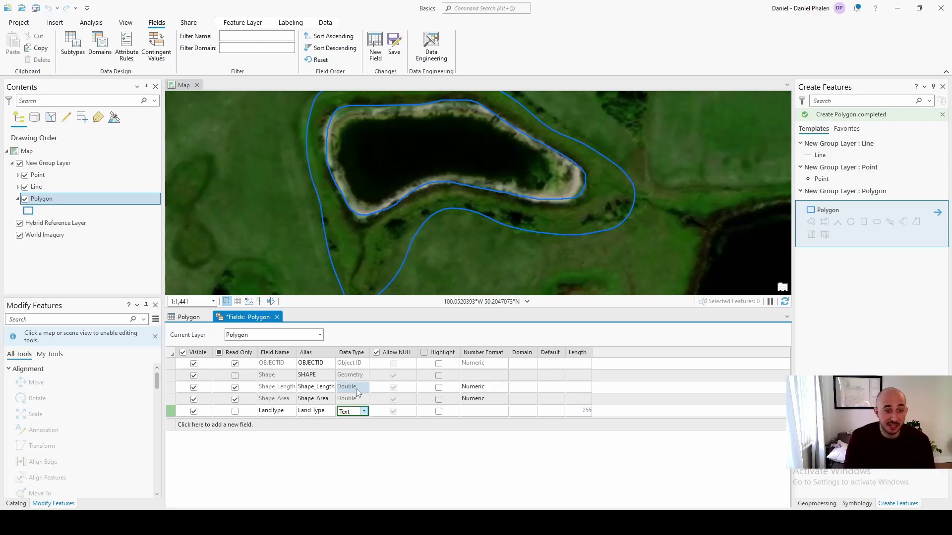
Add a second field named Acres with the data type Float.
left_click(241, 430)
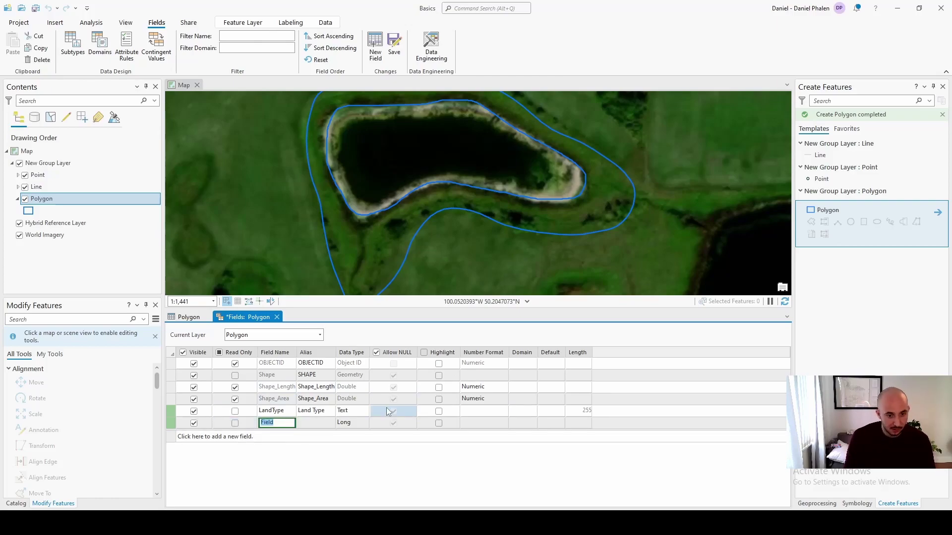
type("Acres")
left_click(316, 423)
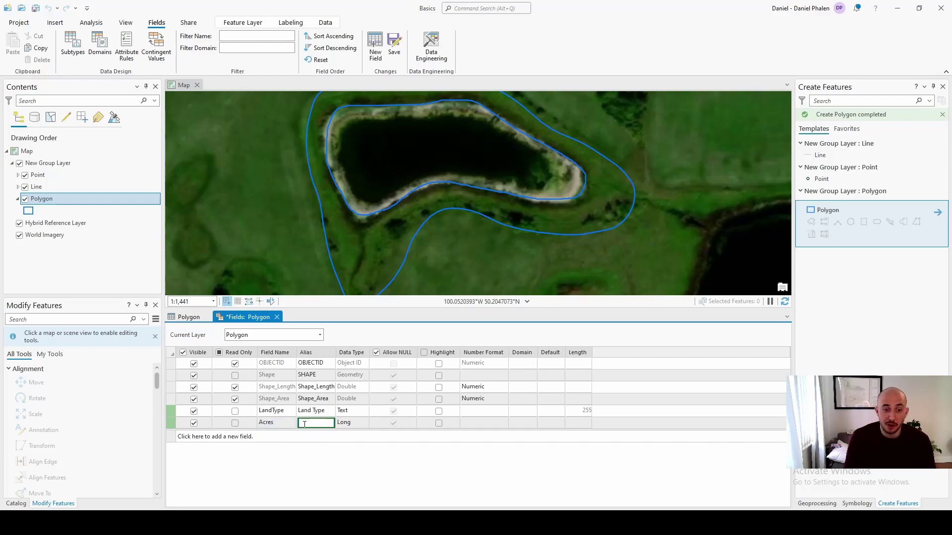
left_click(364, 424)
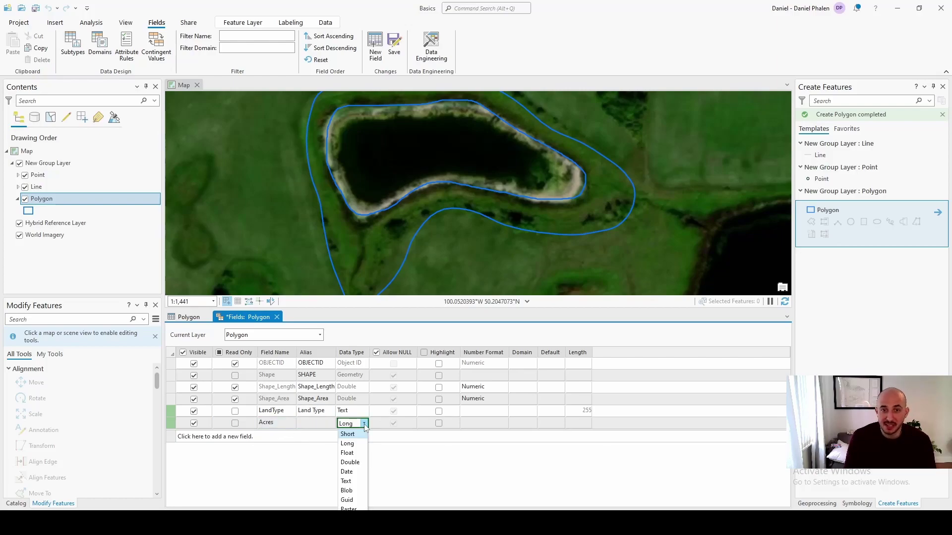
key("Down")
key("Return")
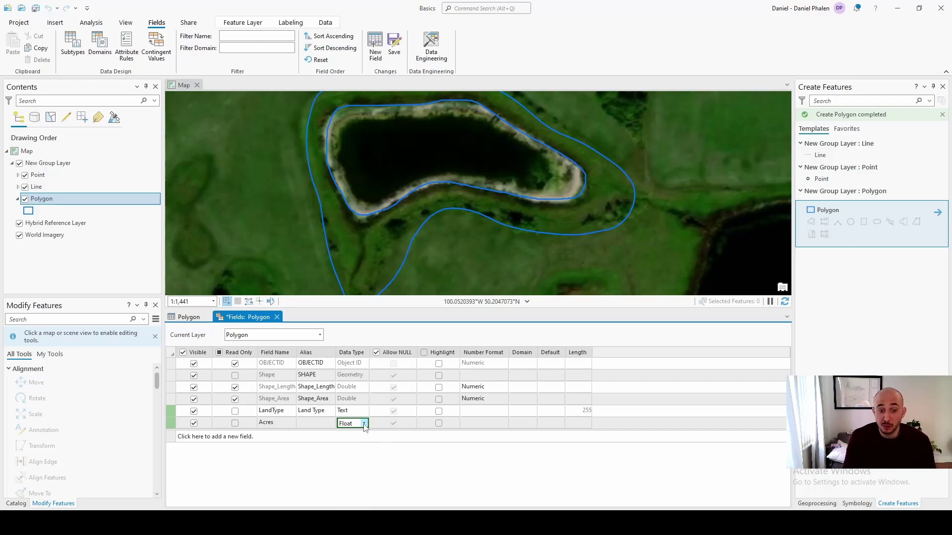
left_click(364, 424)
left_click(364, 423)
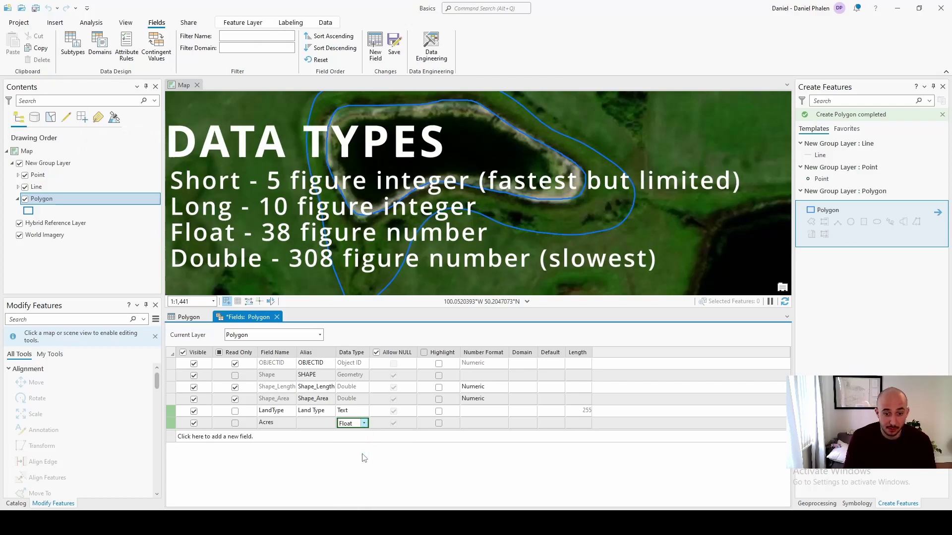
left_click(364, 424)
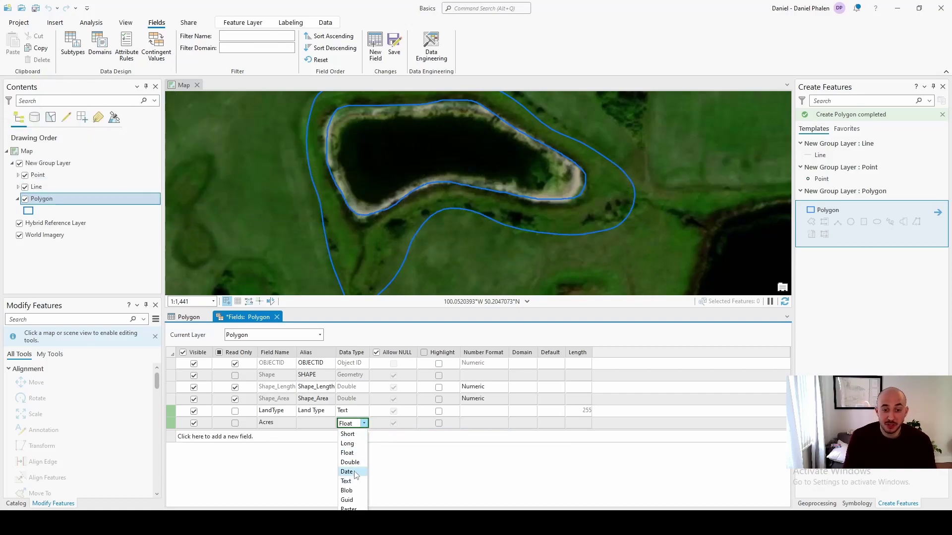
key("Escape")
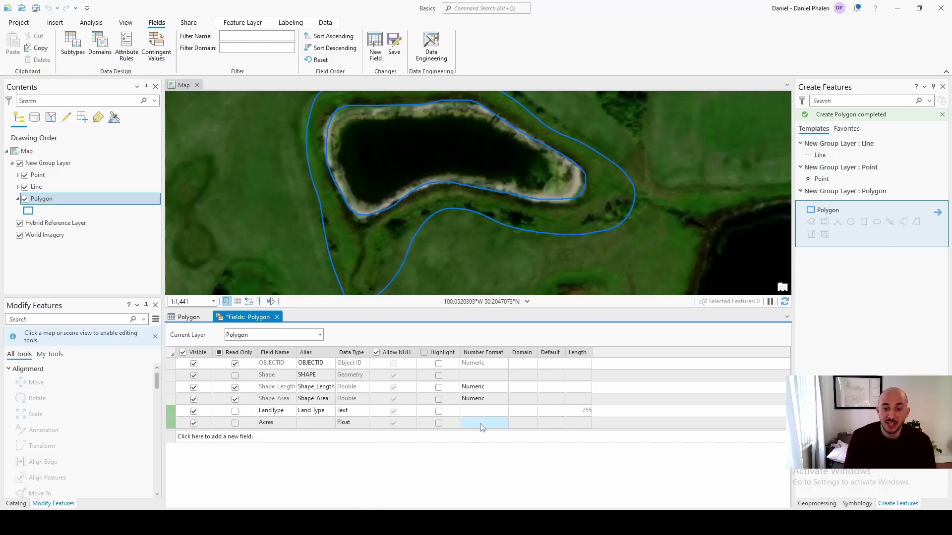
Set the Acres field's number format to the Numeric category with 6 decimal places.
left_click(480, 424)
left_click(503, 425)
left_click(502, 245)
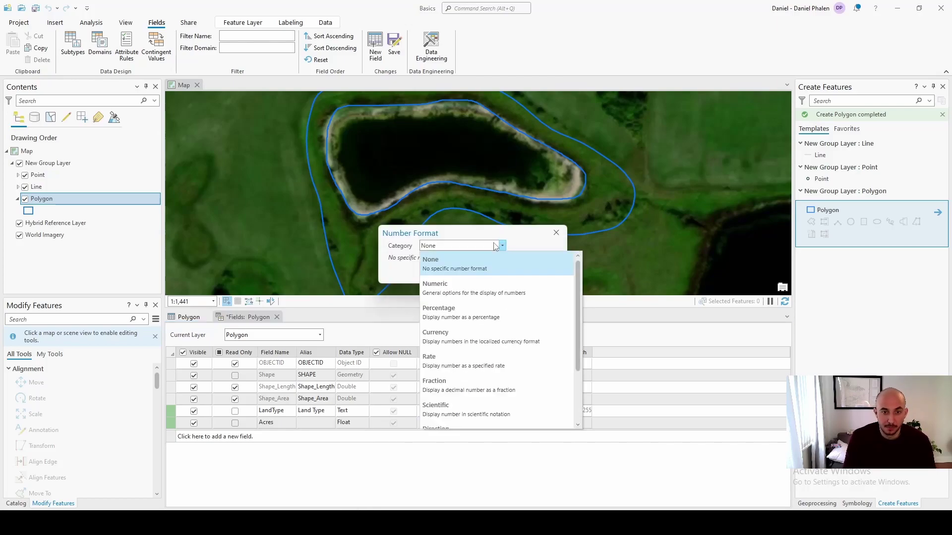
left_click(566, 284)
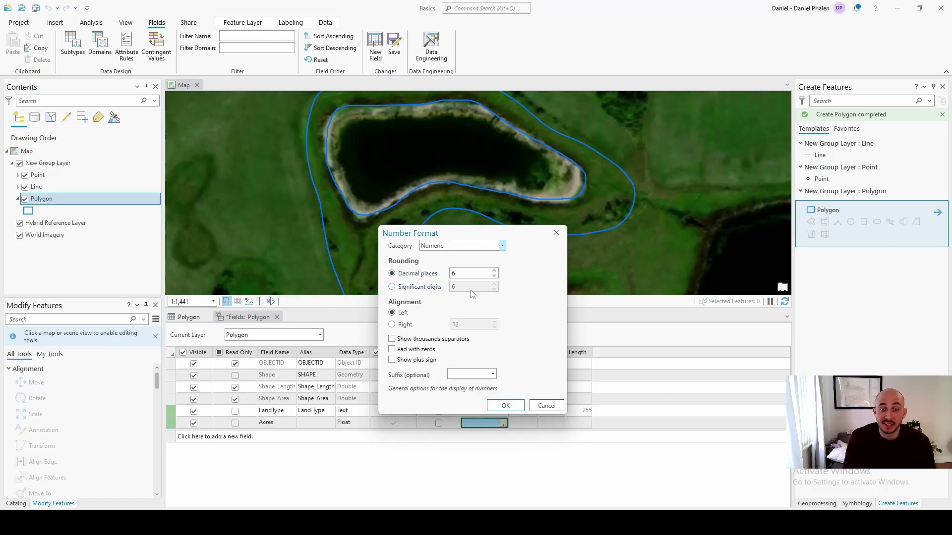
left_click(532, 410)
Save the field changes of the Polygon layer and close its fields view.
left_click(525, 411)
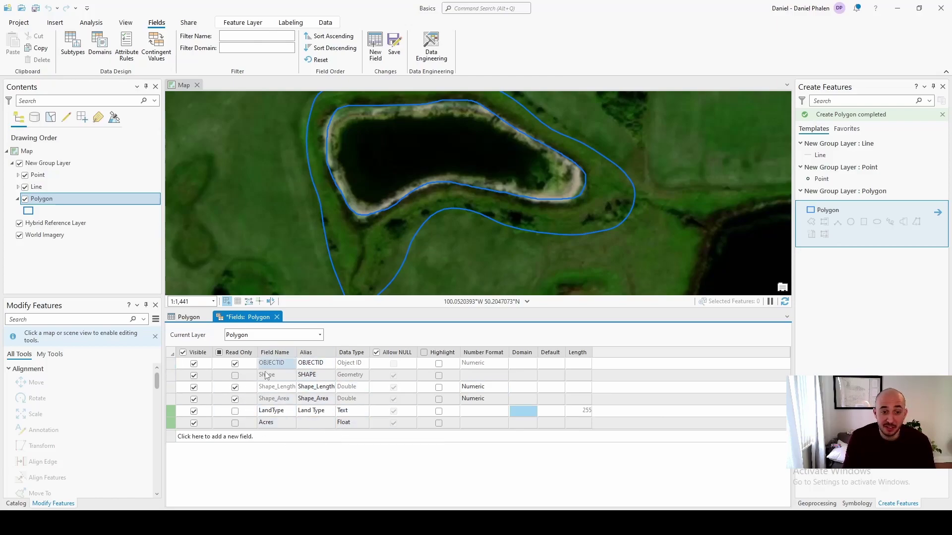
left_click(394, 51)
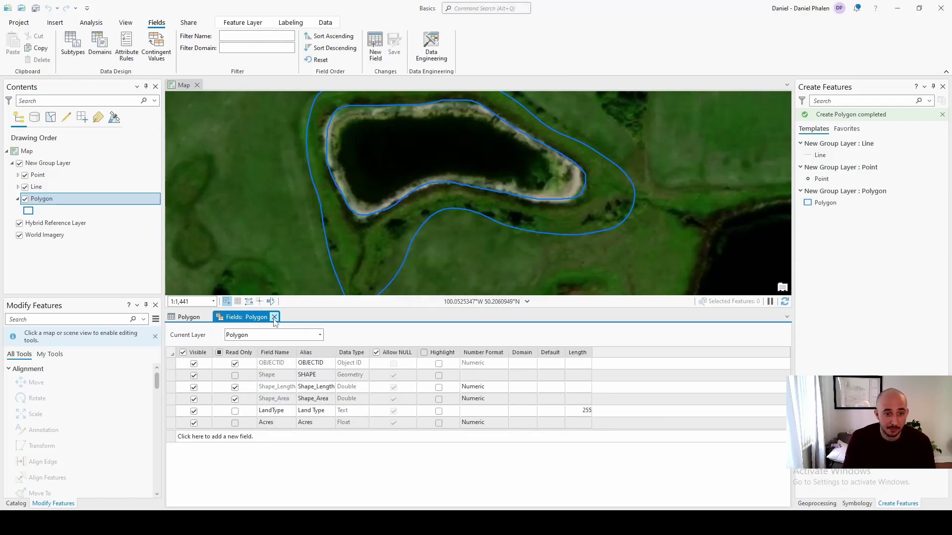
left_click(274, 317)
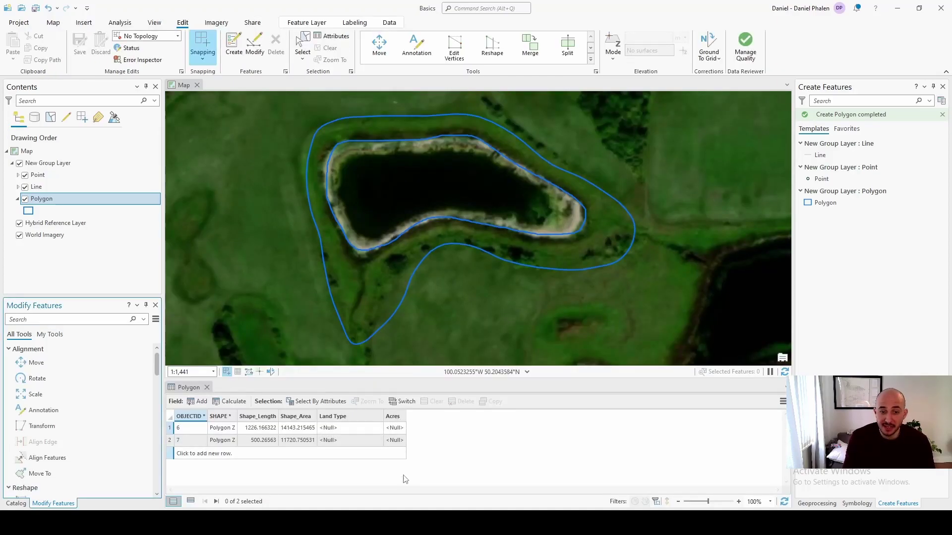
Enter the Land Type Wetland Vegetation for the outer ring polygon and Wetland for the inner pond polygon.
left_click(345, 430)
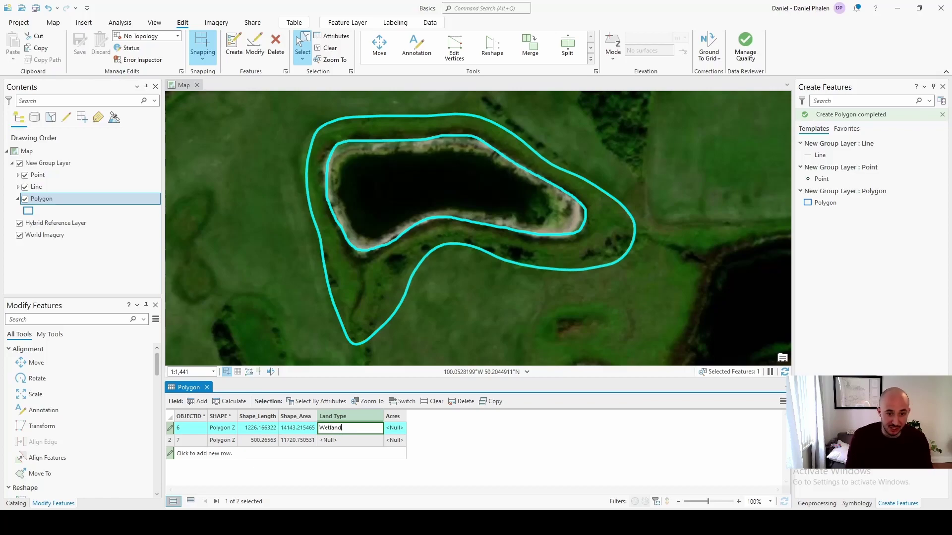
left_click(389, 185)
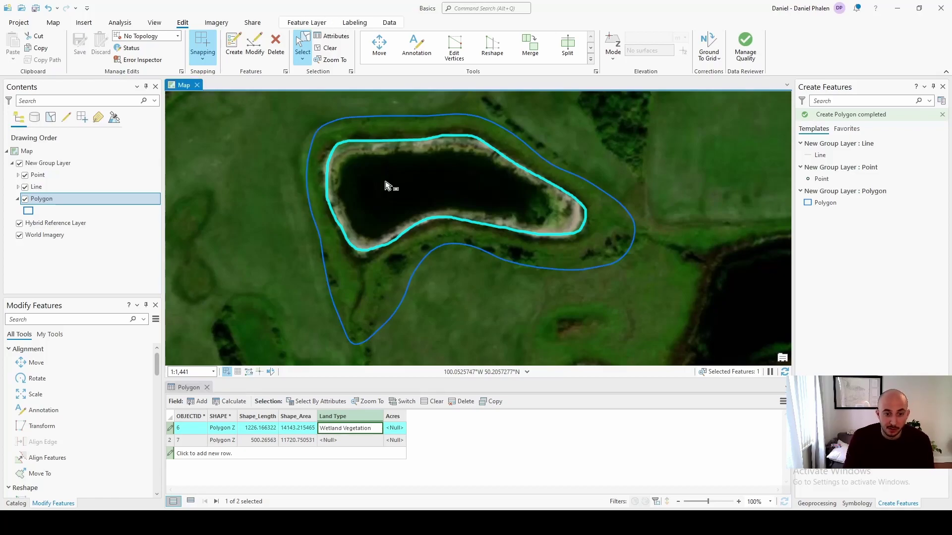
left_click(344, 439)
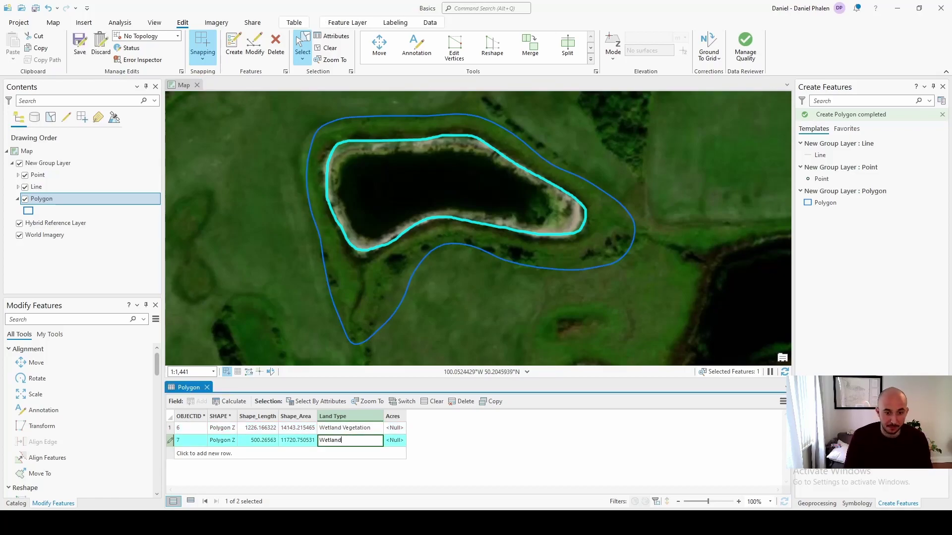
key("Return")
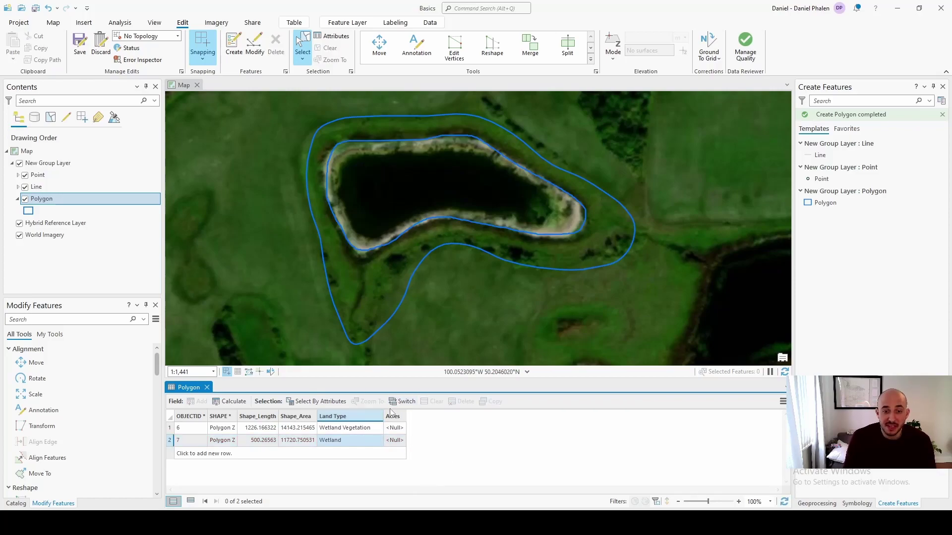
Open Calculate Geometry for the Acres field and save the pending edits from within it.
right_click(399, 421)
right_click(397, 416)
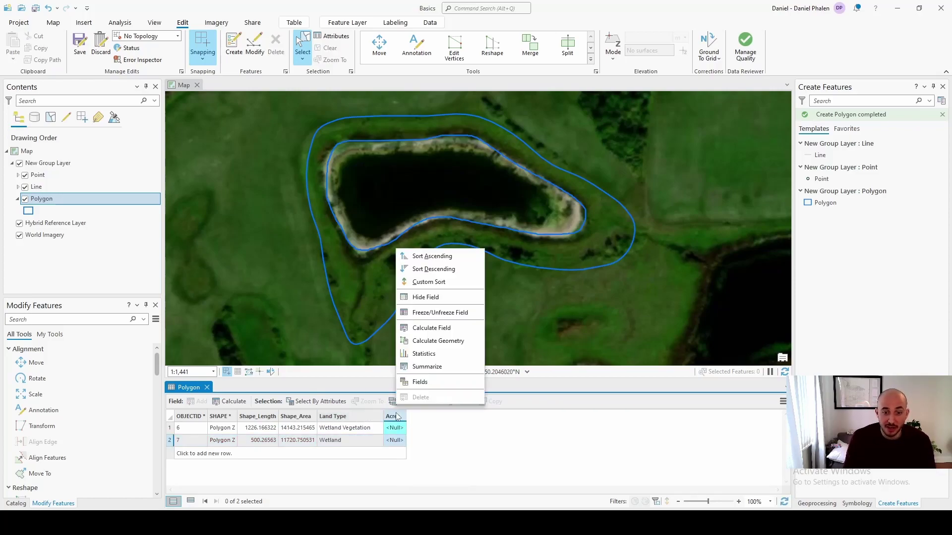
left_click(443, 345)
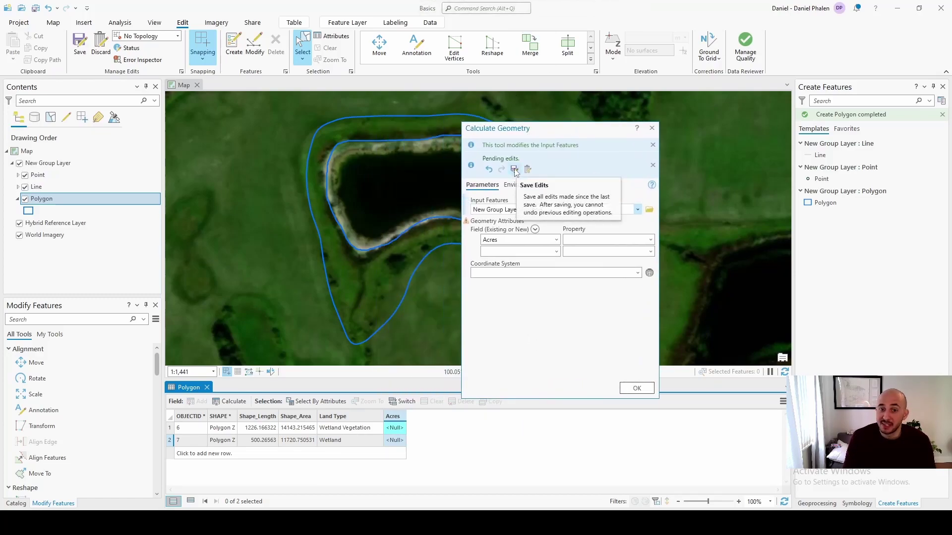
left_click(514, 170)
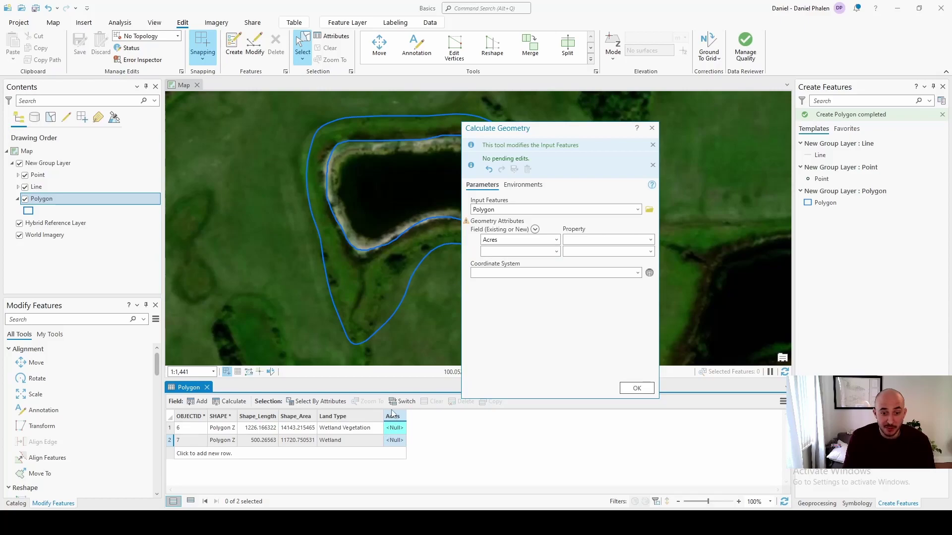
Calculate the Acres field from the Area property in International Acres, using the current map's coordinate system NAD_1983_UTM_Zone_14N.
left_click(650, 240)
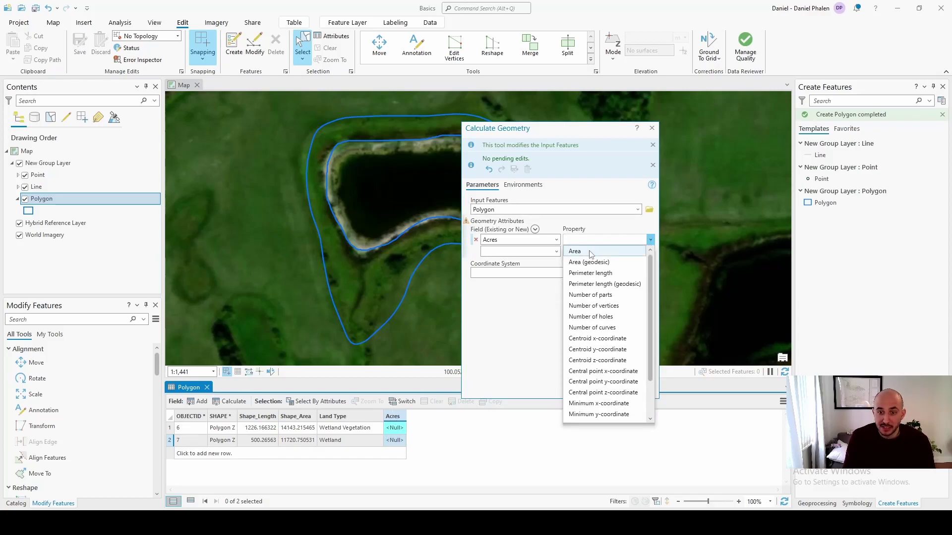
left_click(590, 248)
left_click(650, 273)
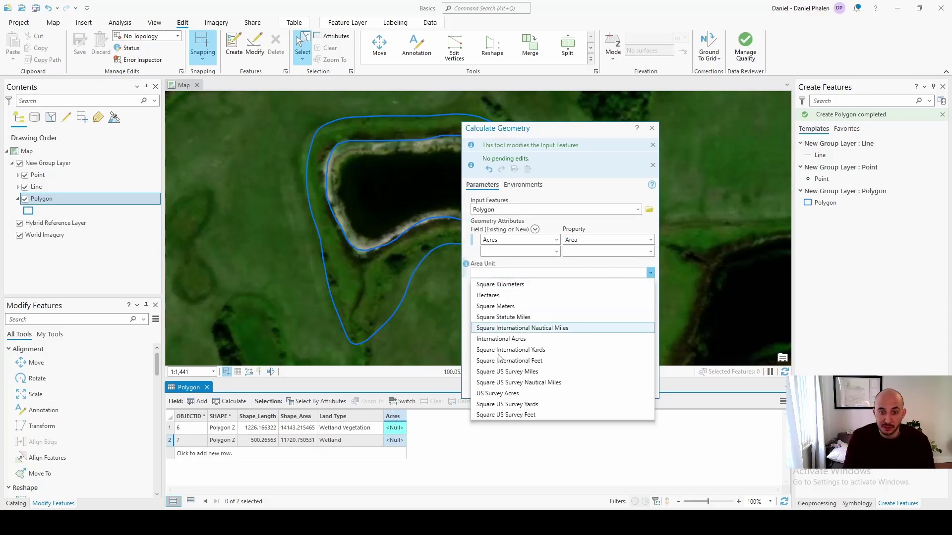
left_click(498, 340)
left_click(636, 293)
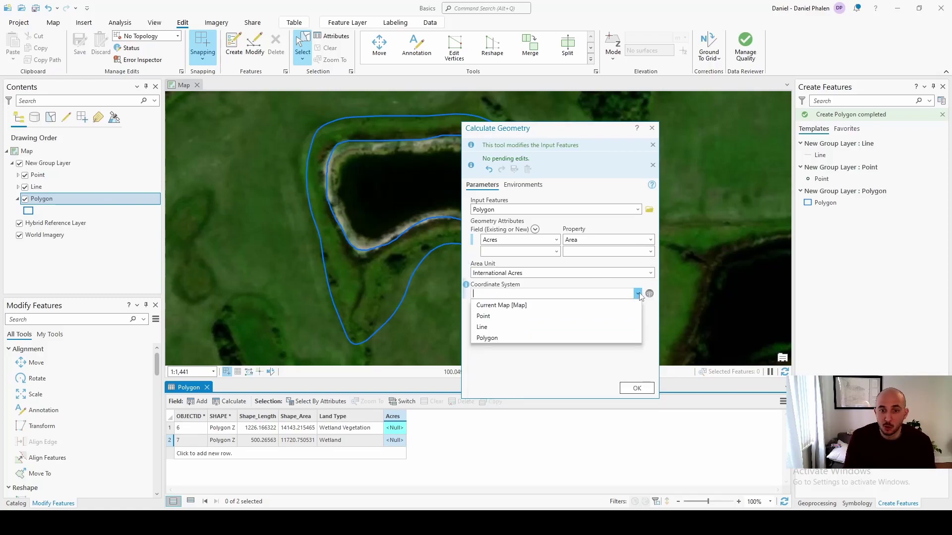
left_click(514, 306)
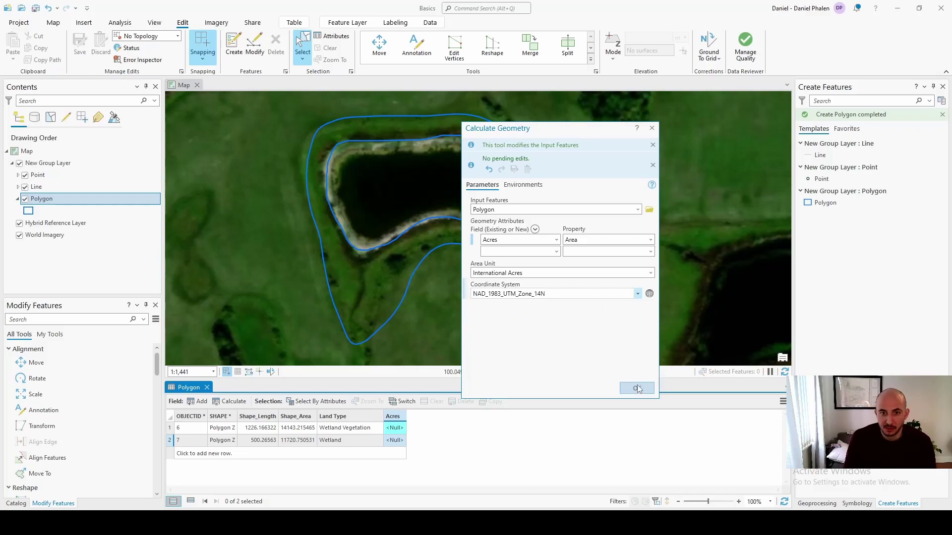
left_click(637, 388)
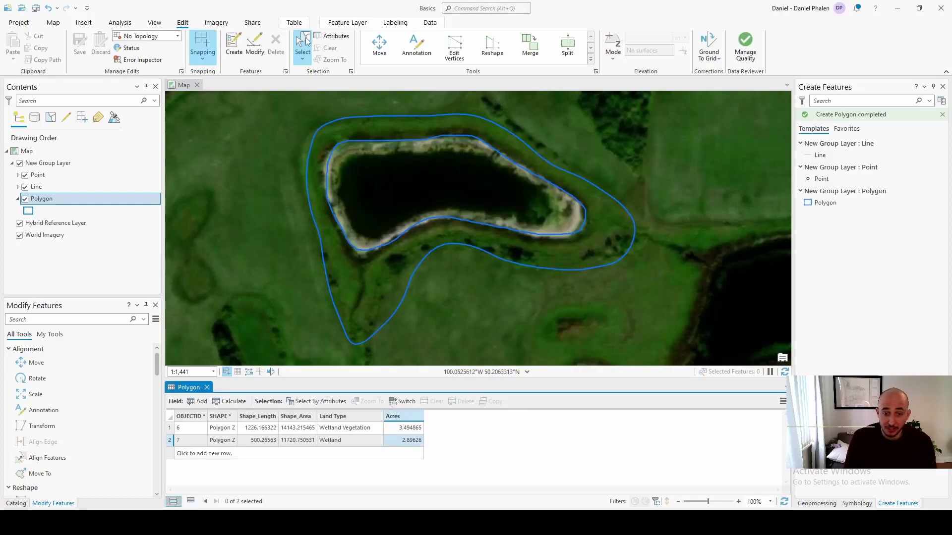
Reshape the outer ring polygon outward across its concave southern side, between the southern tip and the eastern lobe.
left_click(306, 41)
left_click(361, 297)
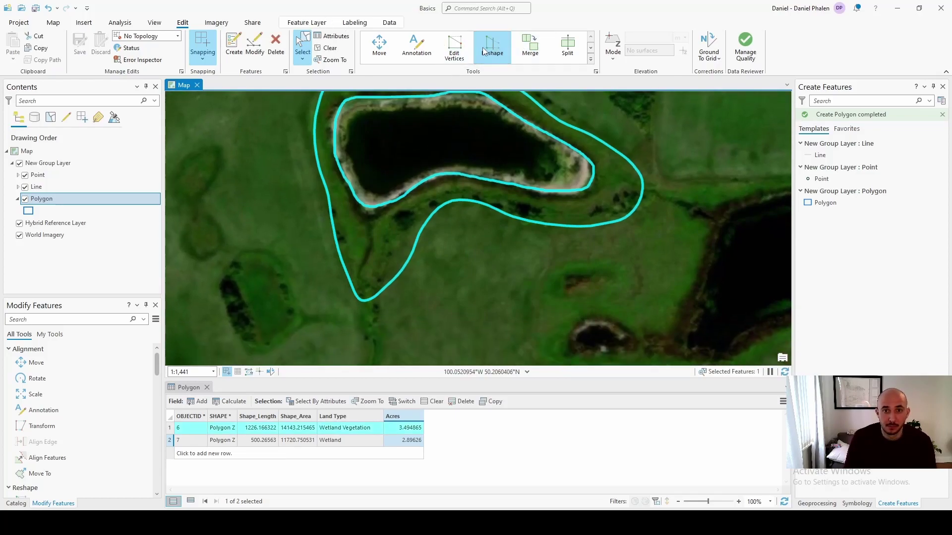
left_click(492, 45)
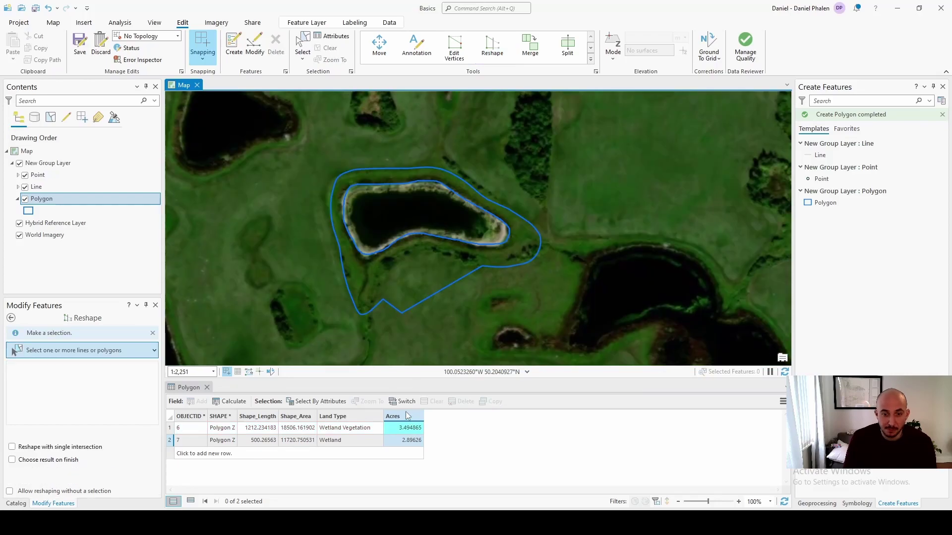
Save the pending edits and recalculate the Acres field from Area in International Acres, using the current map's coordinate system NAD_1983_UTM_Zone_14N.
right_click(406, 416)
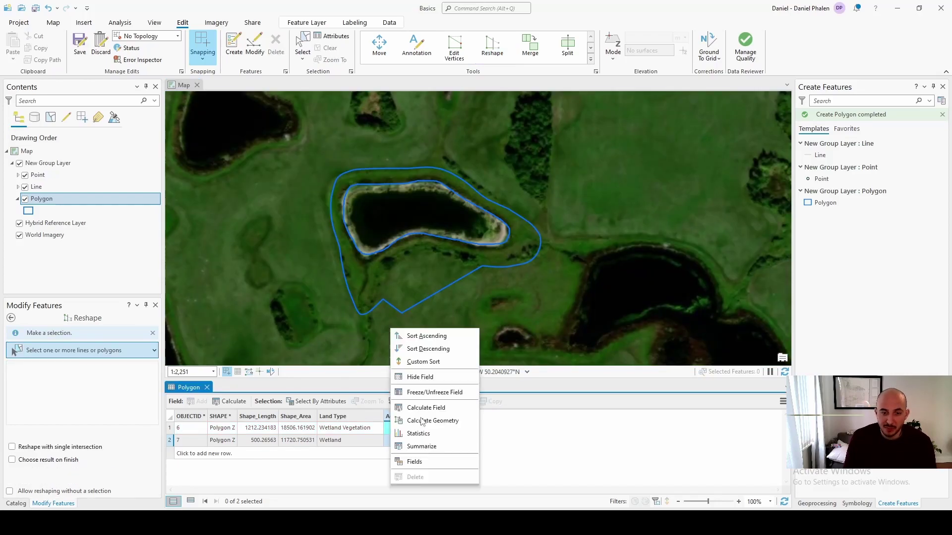
left_click(419, 419)
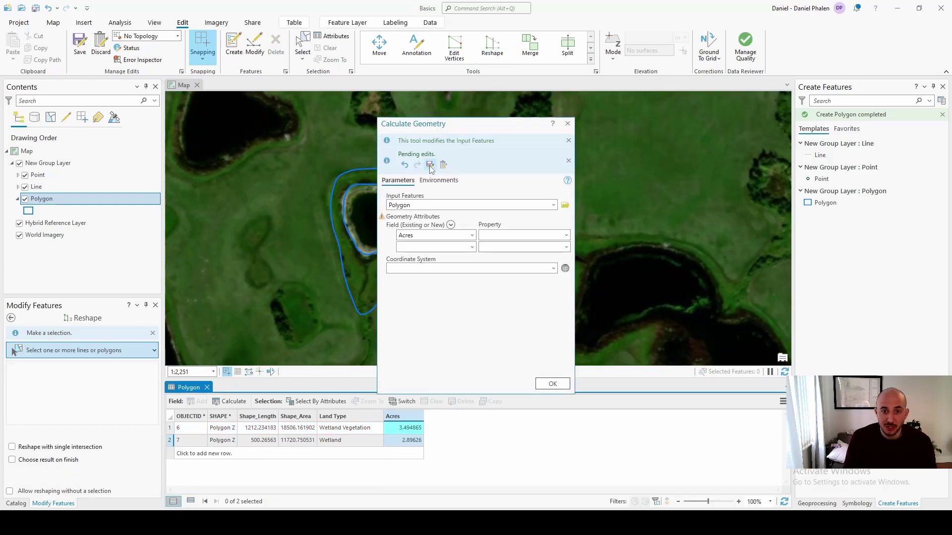
left_click(566, 235)
left_click(567, 243)
left_click(566, 268)
left_click(427, 292)
left_click(553, 289)
left_click(426, 300)
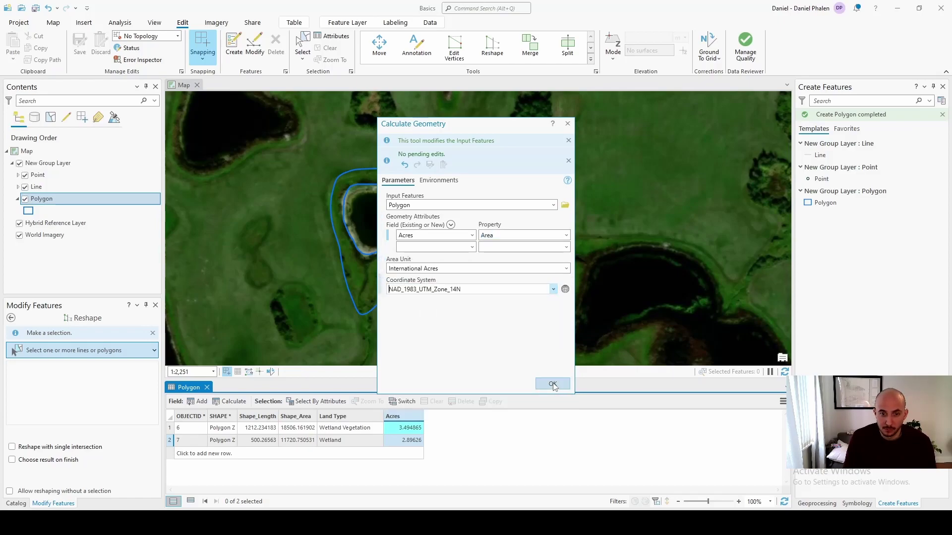
left_click(552, 383)
left_click(407, 439)
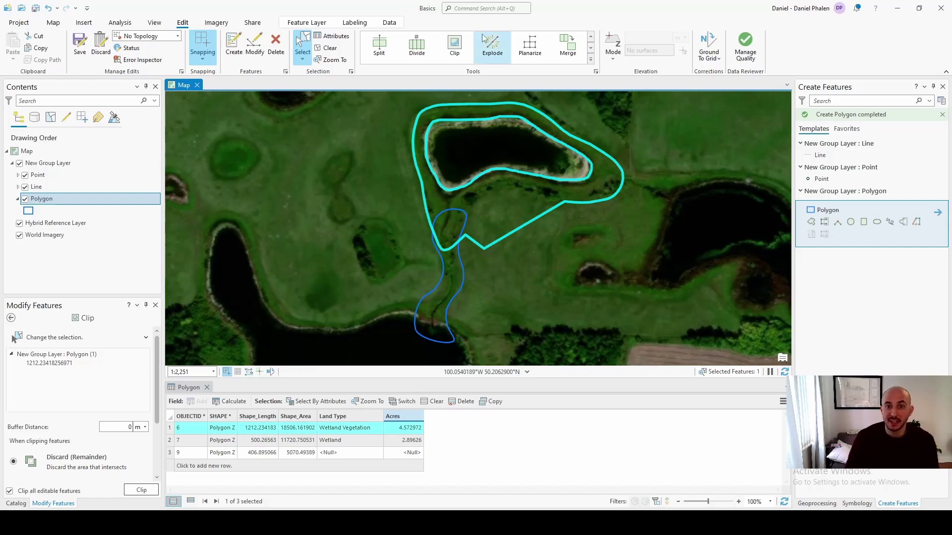
Clip the channel polygon with the selected outer ring polygon, discarding the intersecting area, and delete the ring polygon.
scroll(112, 421, "down", 1)
scroll(42, 451, "down", 2)
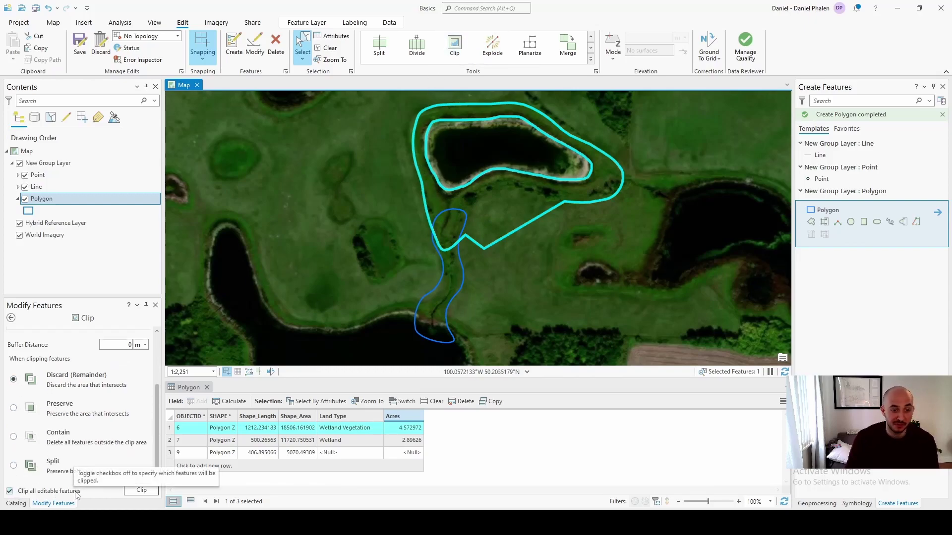
left_click(141, 491)
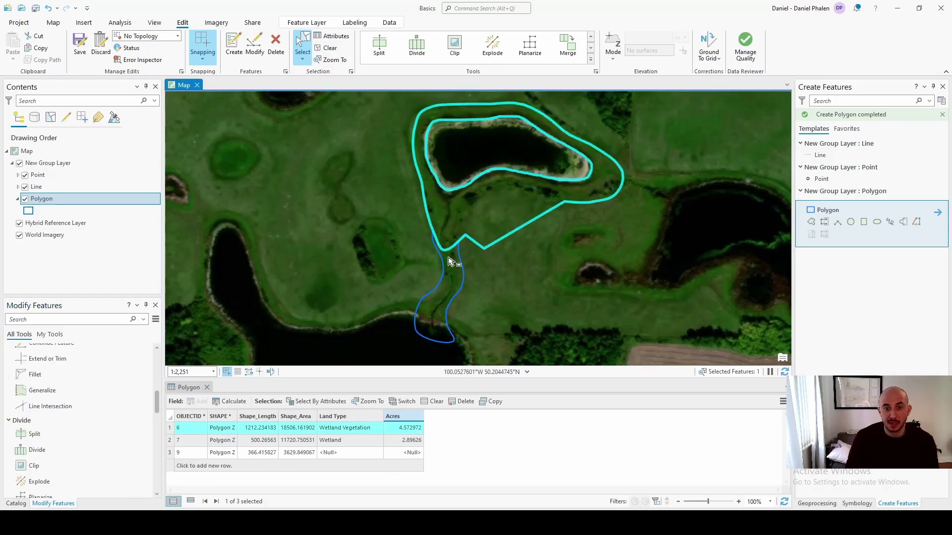
key("Delete")
left_click_drag(475, 92, 431, 145)
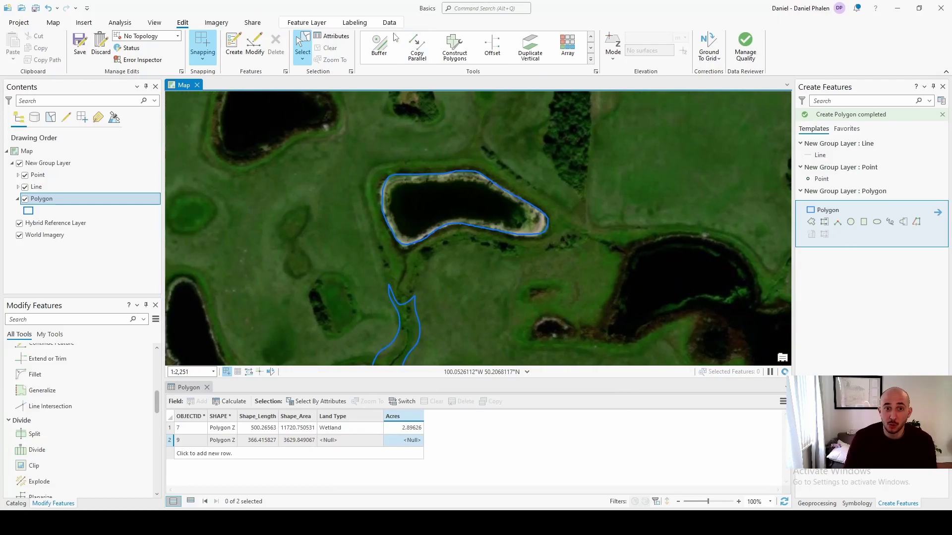
Buffer the inner pond polygon by 50 m with one dissolved ring, using the Polygon template and showing the preview.
left_click(425, 185)
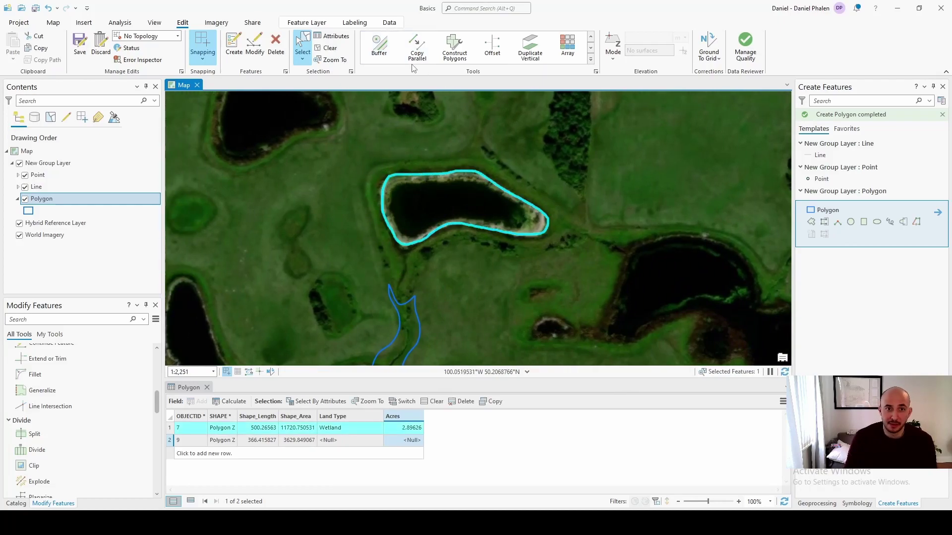
left_click(379, 47)
left_click(61, 443)
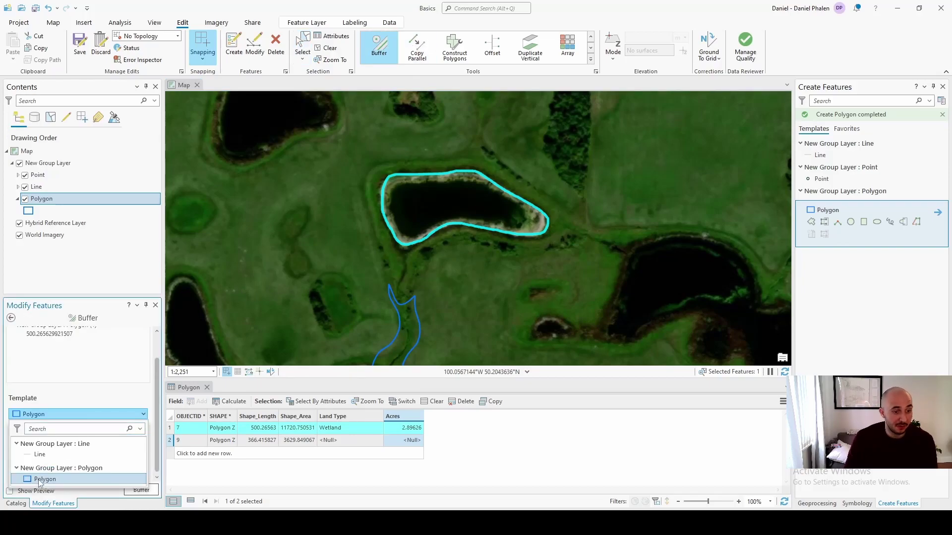
left_click(39, 480)
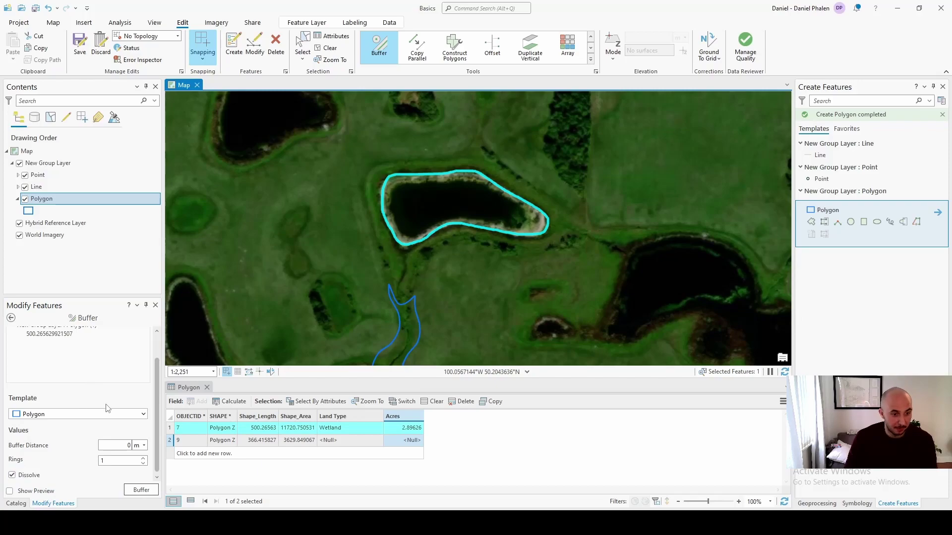
left_click(124, 445)
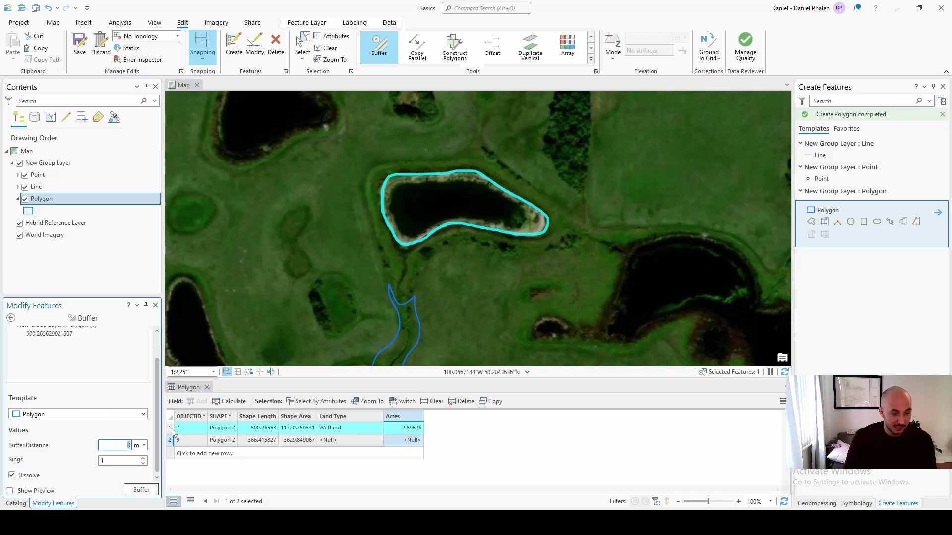
type("5")
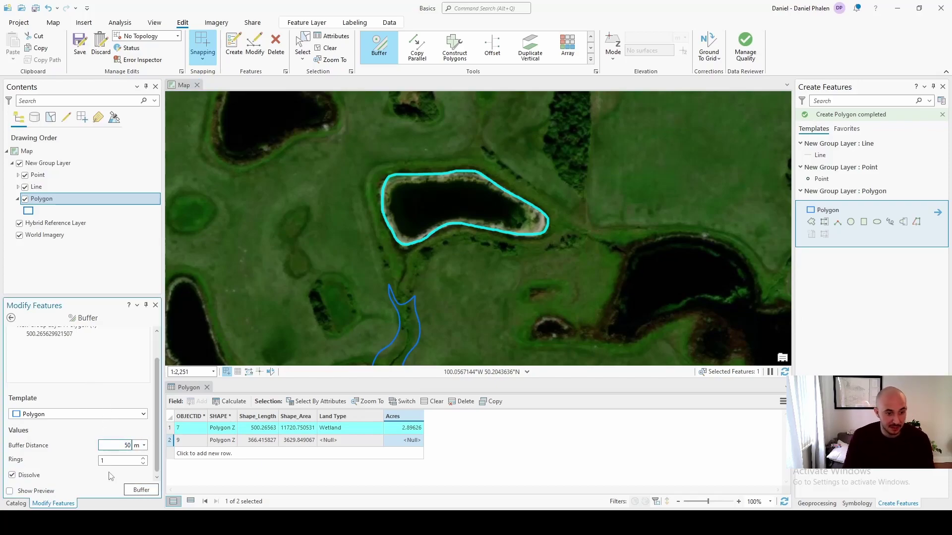
type("0")
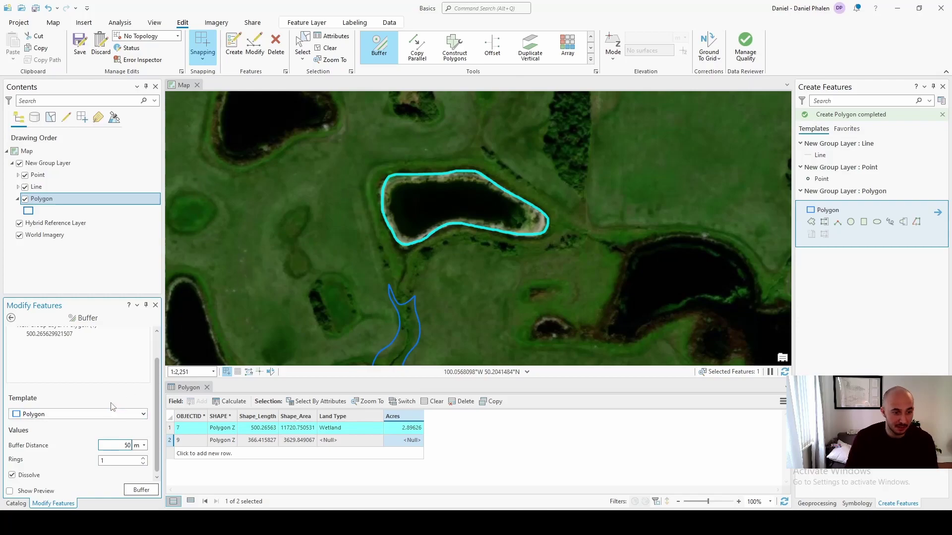
left_click(10, 491)
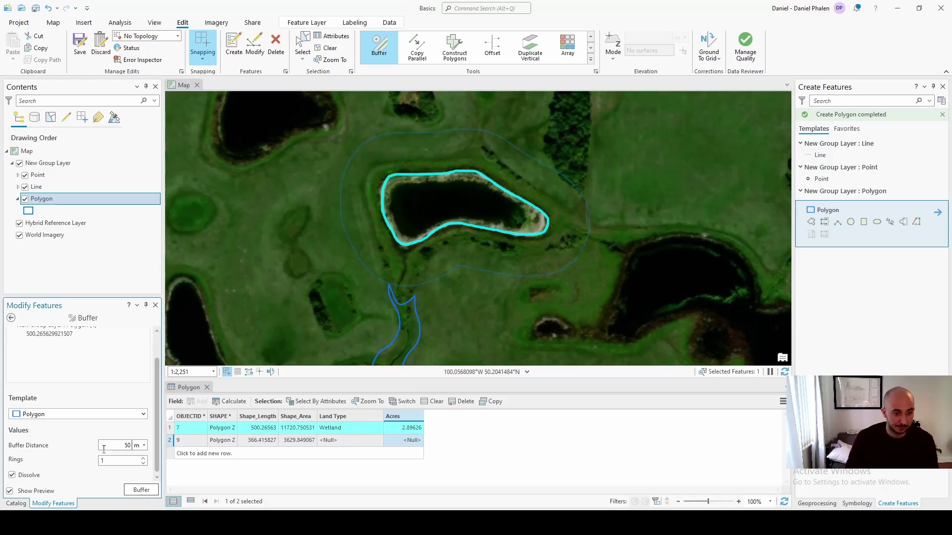
left_click(141, 489)
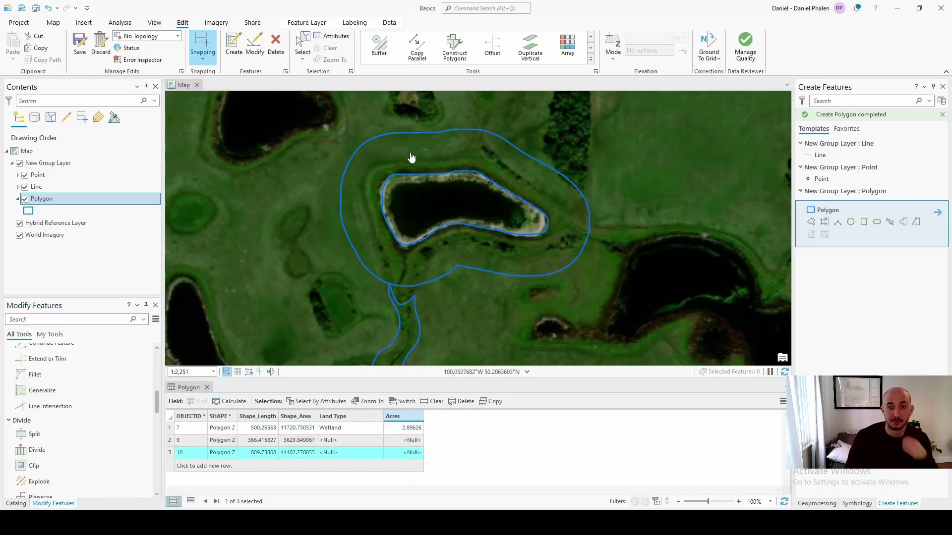
left_click(379, 161)
left_click(544, 189)
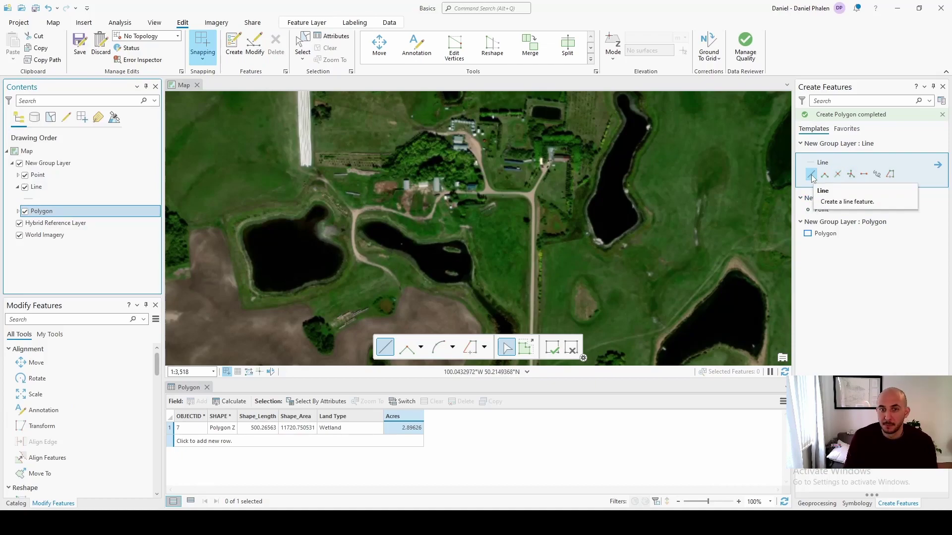
Draw a five-vertex line feature along the farm track that bends around the western end of the central pond.
left_click(400, 288)
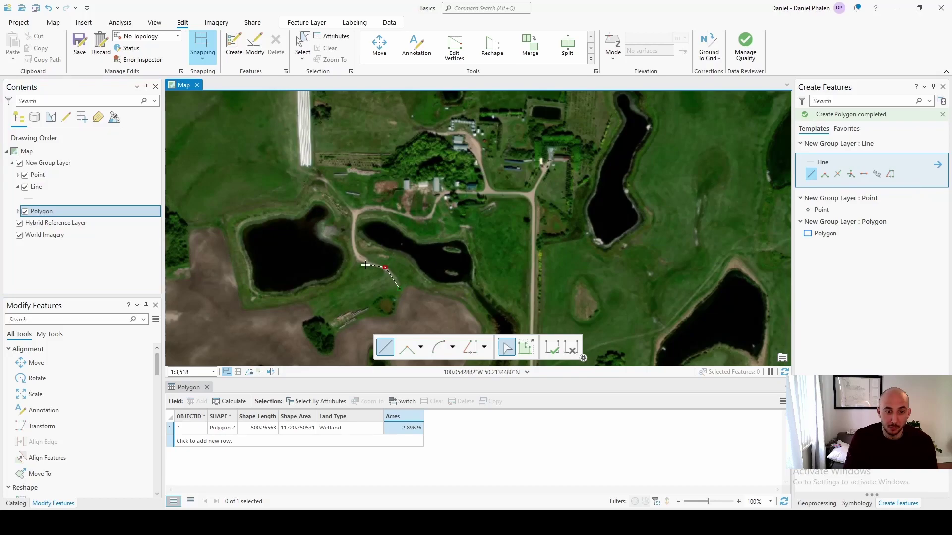
double_click(421, 219)
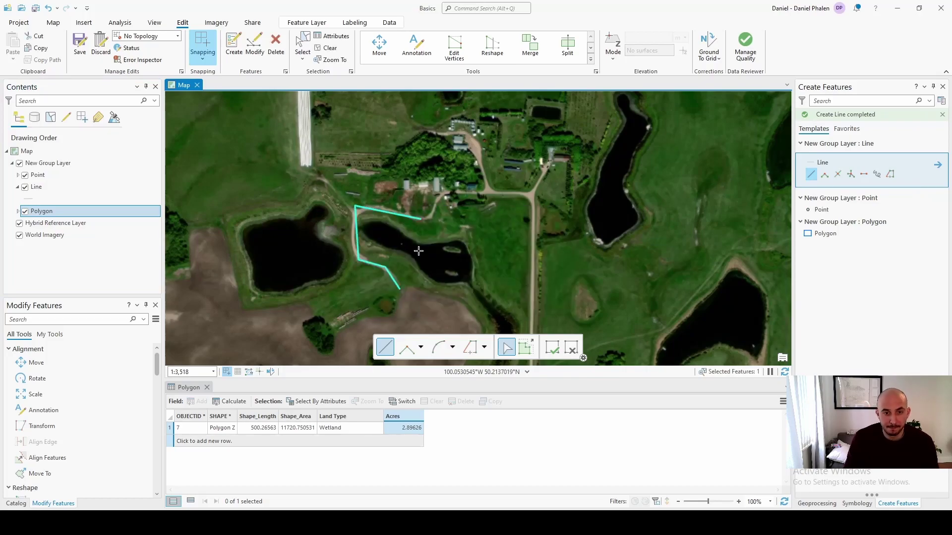
left_click(492, 47)
Edit the track line's vertices, pulling the middle of its western segment outward to the west.
left_click(459, 50)
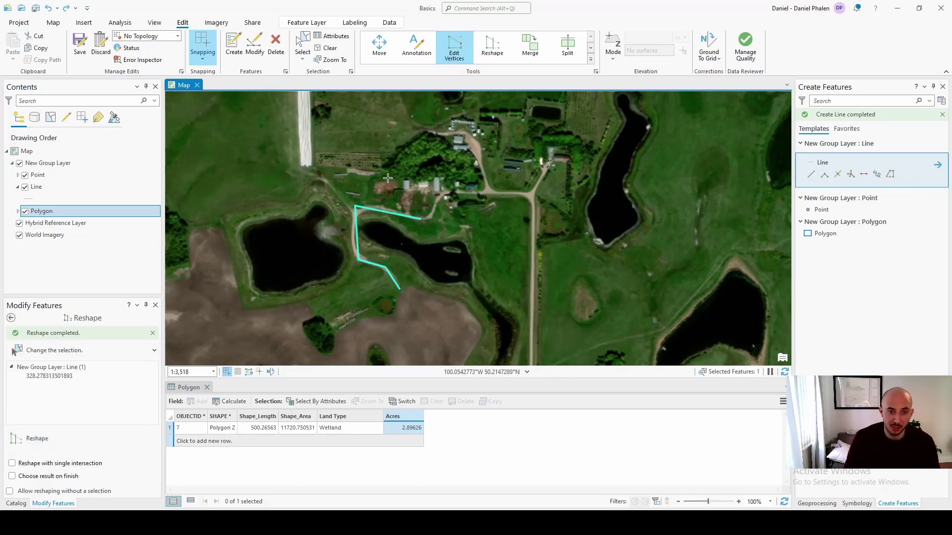
left_click(441, 349)
left_click_drag(357, 236, 345, 233)
Reshape the track line's western segment into a straight run between its southwest and northwest corners.
left_click(491, 50)
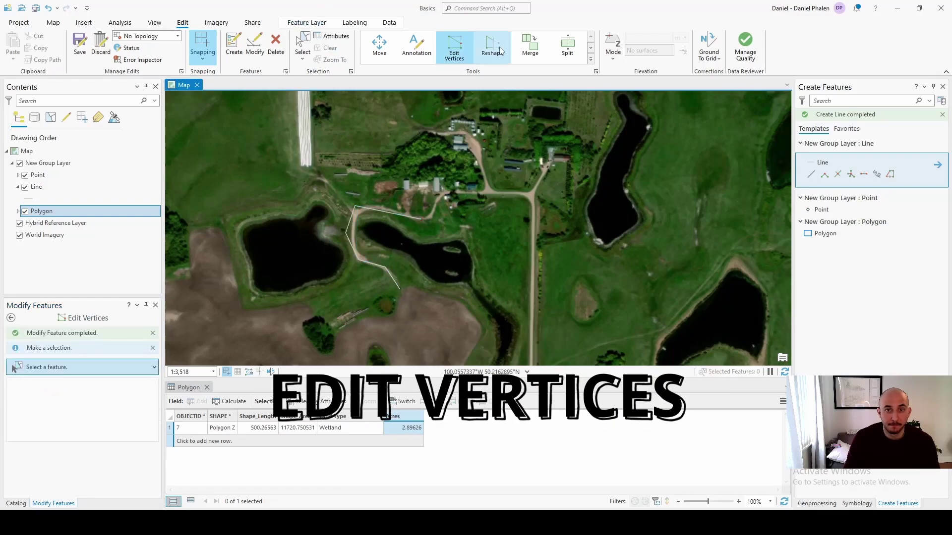
left_click(358, 259)
double_click(355, 206)
Split the track line near its northwest corner and merge the two parts back into one line.
left_click(566, 48)
left_click(353, 226)
double_click(372, 206)
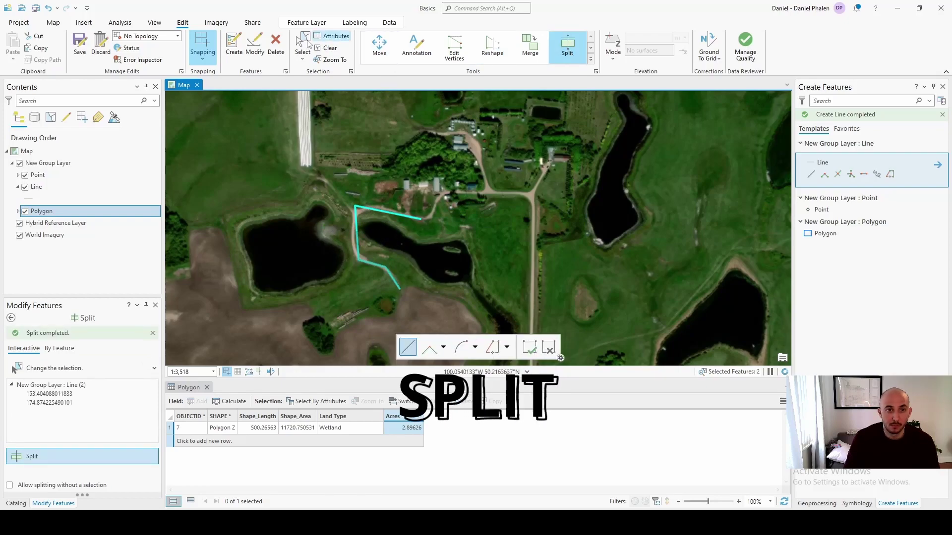
key("Escape")
left_click(530, 47)
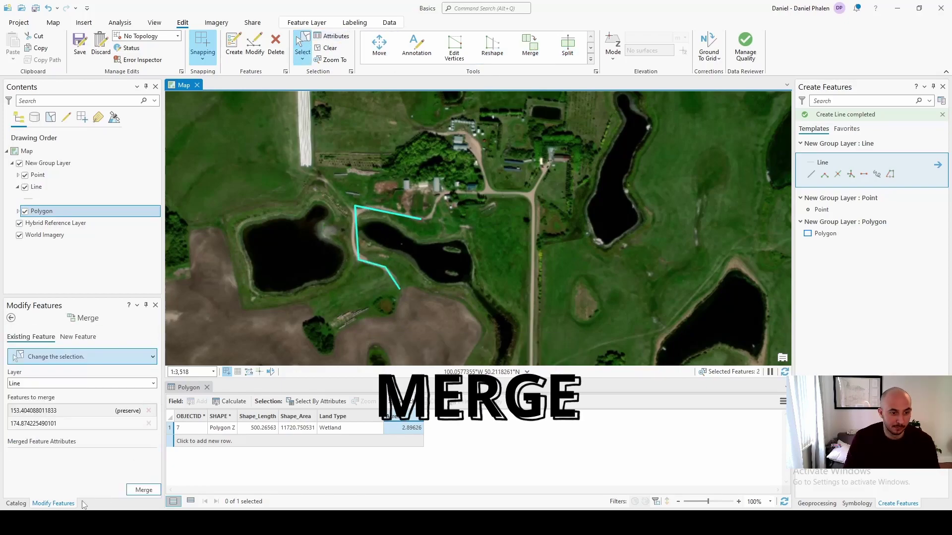
key("Return")
Fillet the right-angle corner of the road line with a radius that follows the road's curve.
scroll(548, 62, "down", 1)
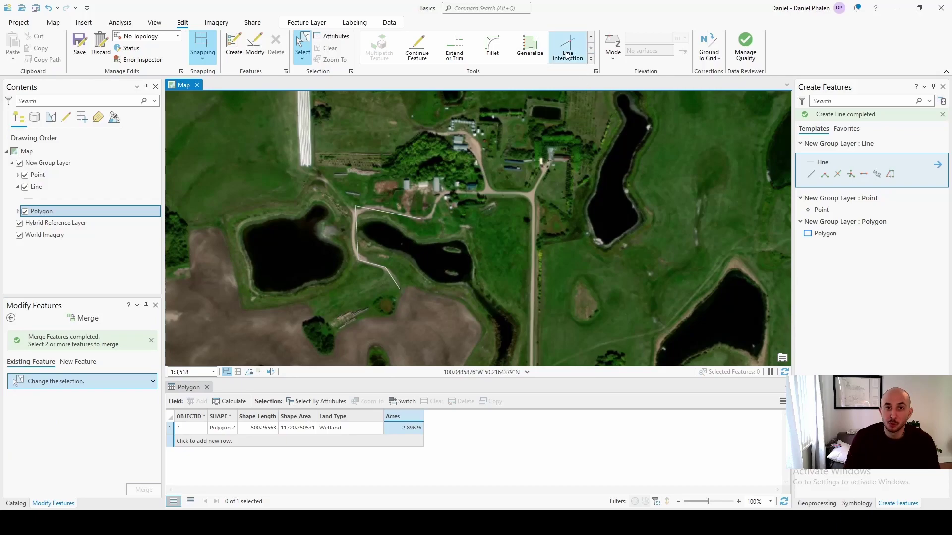
left_click(494, 47)
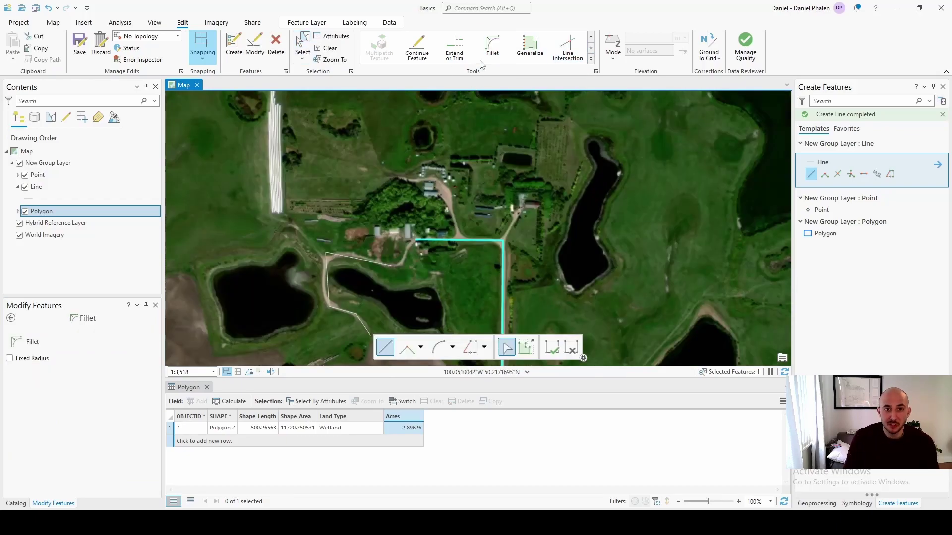
left_click(482, 58)
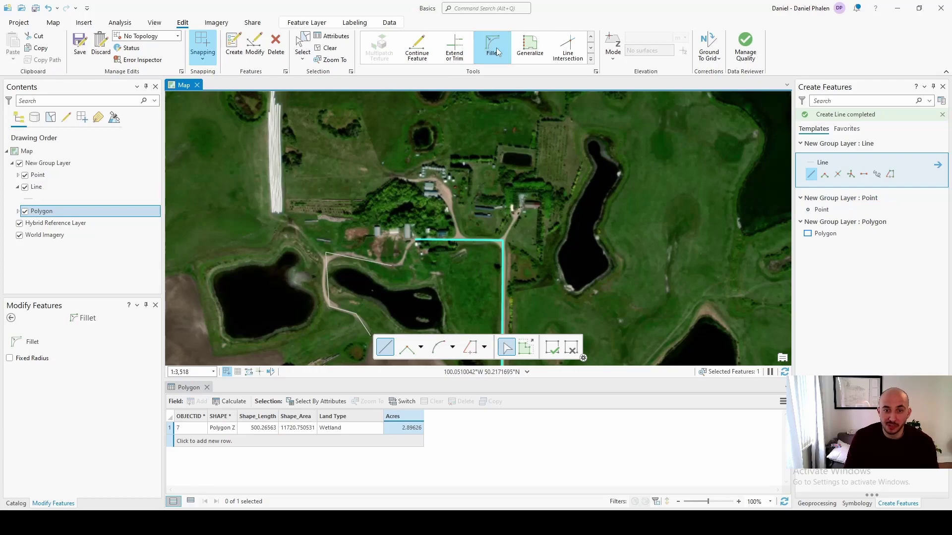
left_click_drag(555, 285, 508, 217)
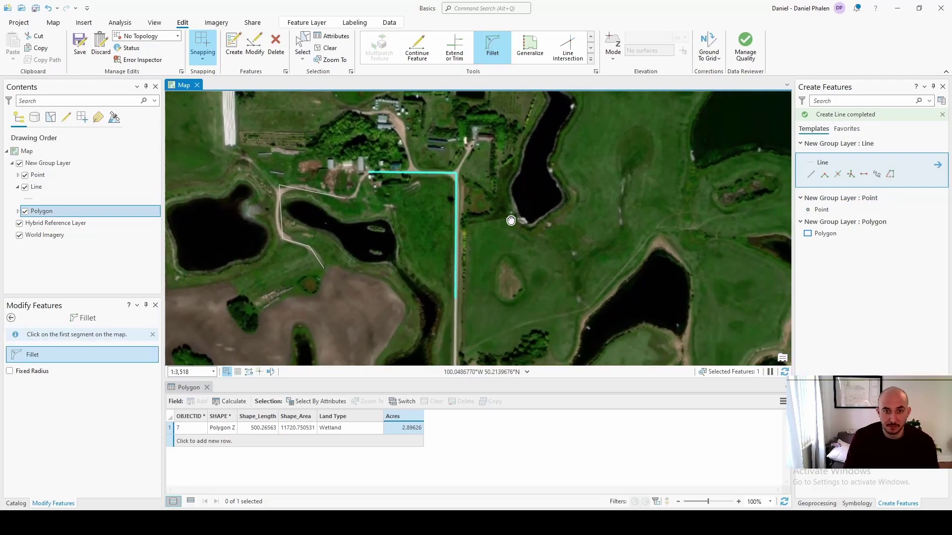
left_click(436, 173)
left_click(455, 189)
scroll(449, 183, "up", 4)
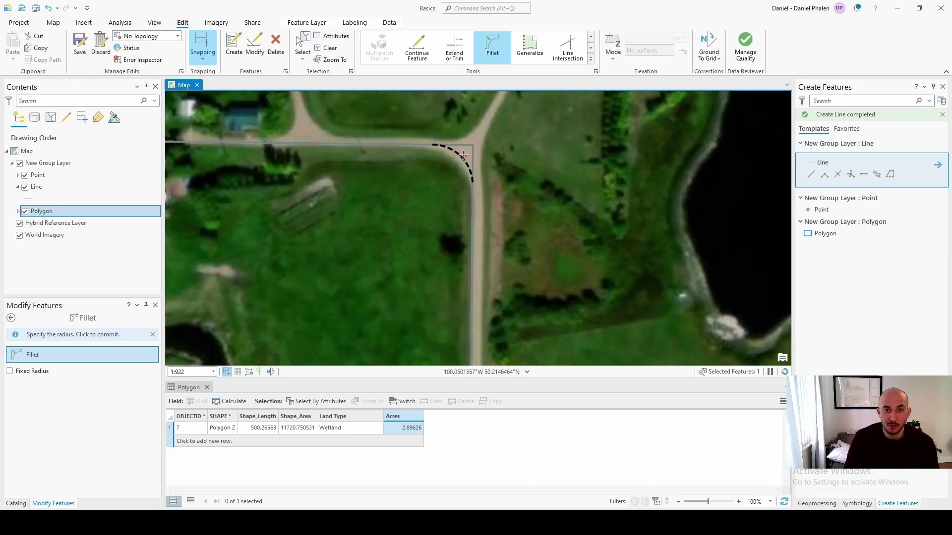
left_click(465, 154)
scroll(464, 155, "down", 4)
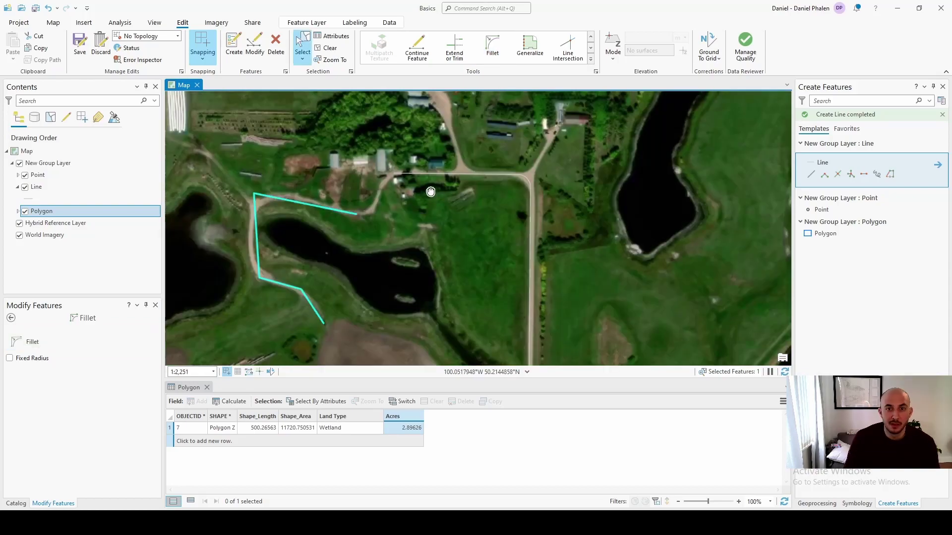
Extend the northern end of the track line eastward to meet the north-south road line.
left_click(460, 43)
left_click_drag(374, 235, 308, 220)
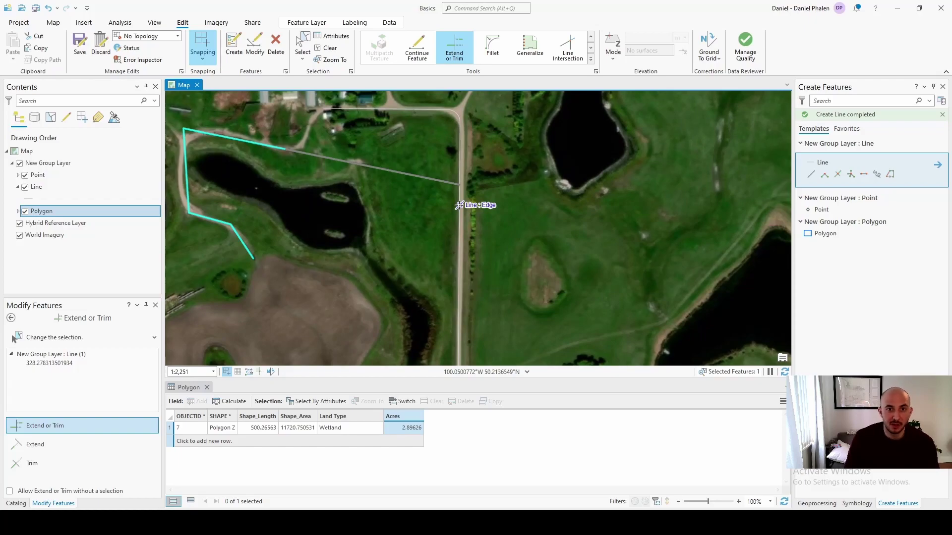
left_click(459, 205)
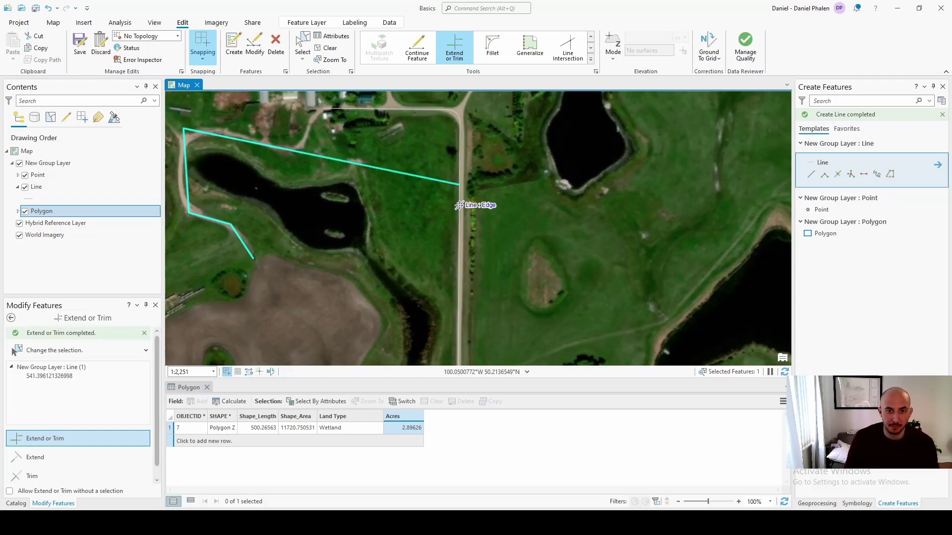
Continue the track line eastward past the road into the field and trim it back at the road line.
left_click(417, 47)
double_click(611, 218)
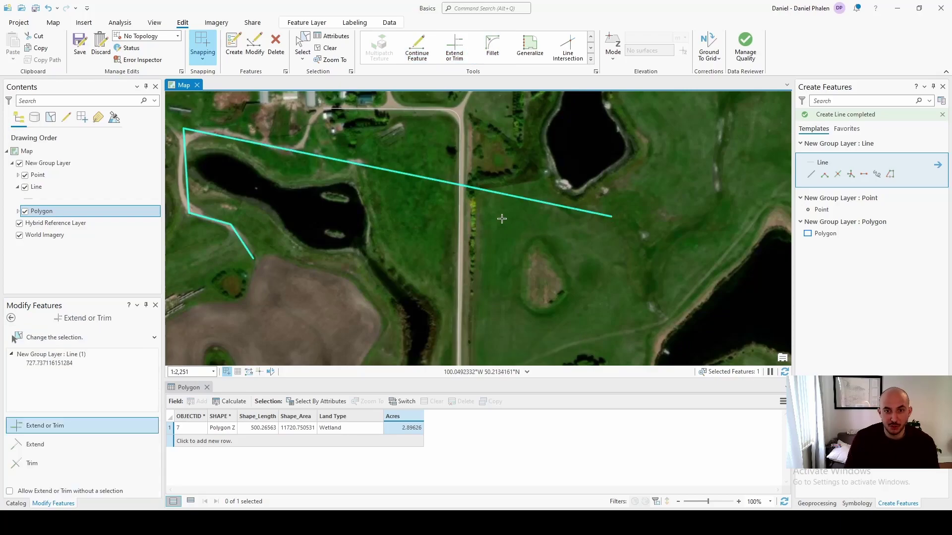
left_click(458, 200)
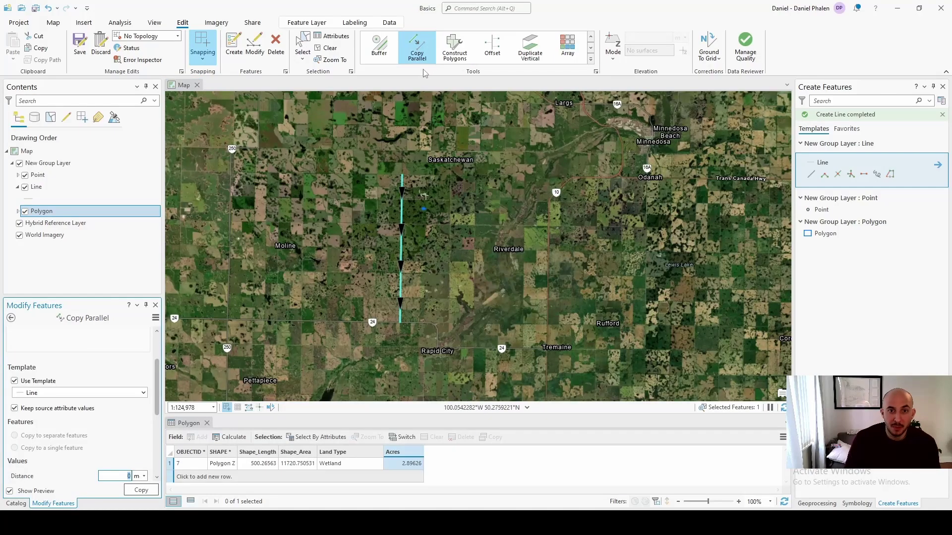
Set Copy Parallel for the selected north-south road line to the right side with a distance of 1000 m.
scroll(405, 292, "up", 2)
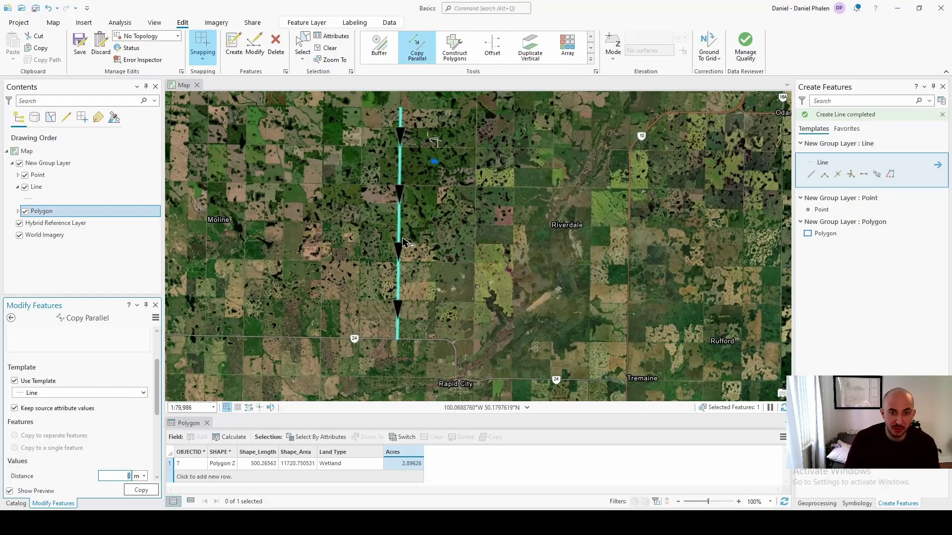
left_click(372, 255)
scroll(151, 365, "down", 3)
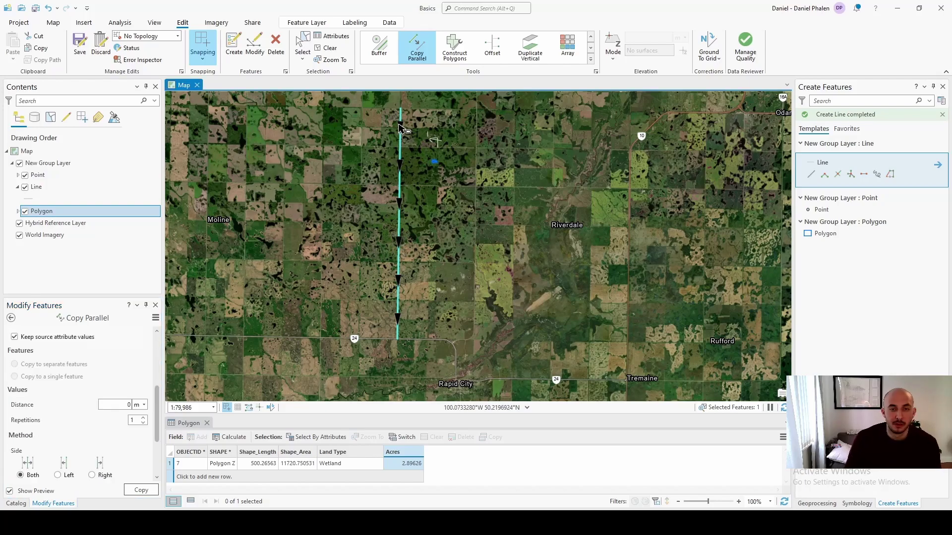
left_click(92, 474)
left_click(118, 404)
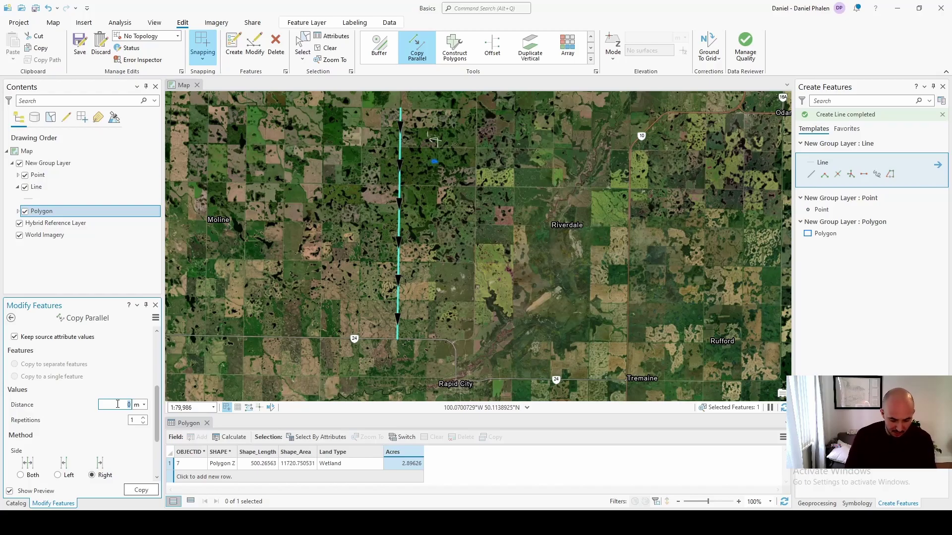
type("1000")
key("BackSpace")
scroll(397, 198, "up", 6)
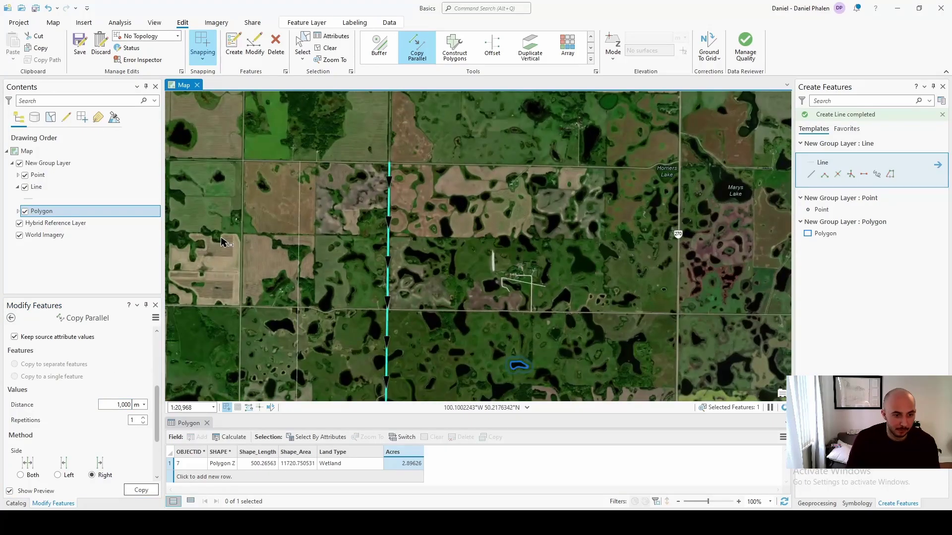
Adjust the parallel copies to 6 repetitions spaced 820 m apart so they line up with the neighbouring roads.
left_click(151, 405)
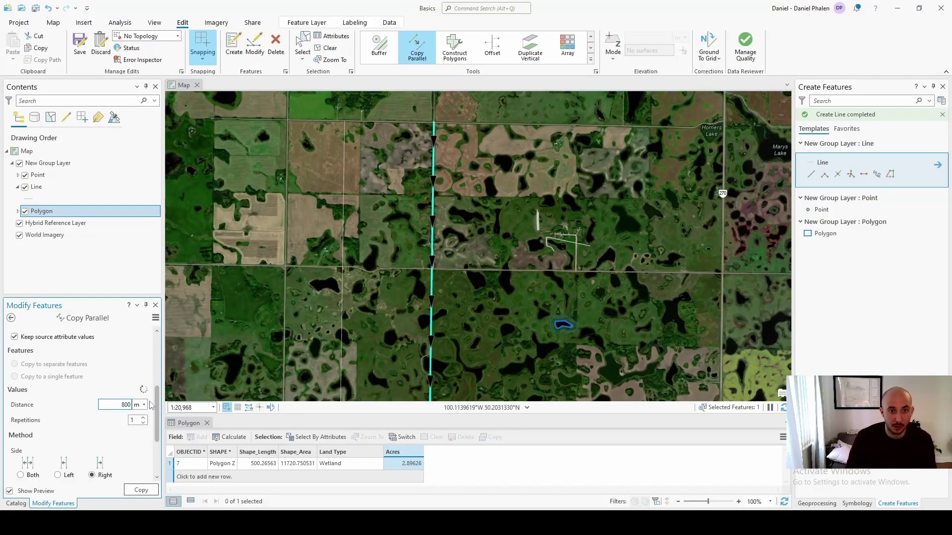
scroll(440, 203, "down", 3)
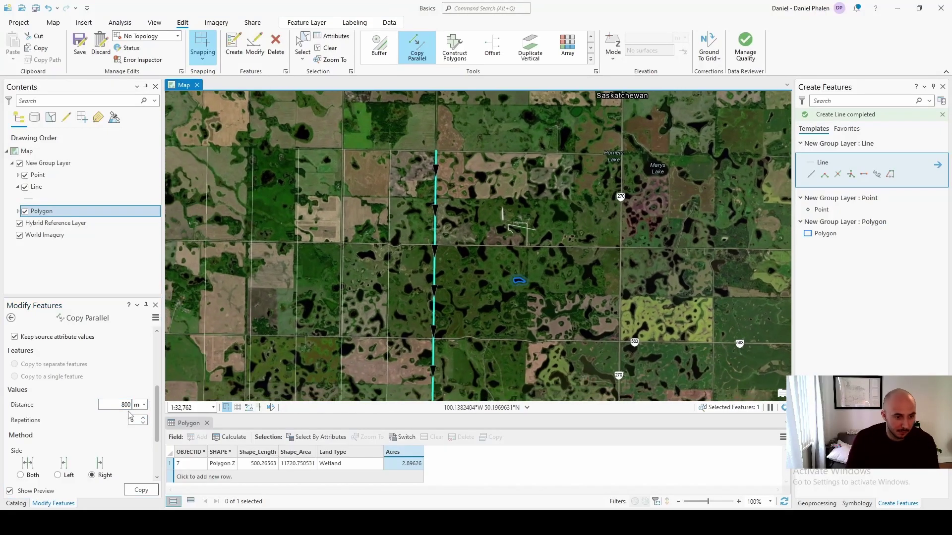
double_click(125, 405)
type("840")
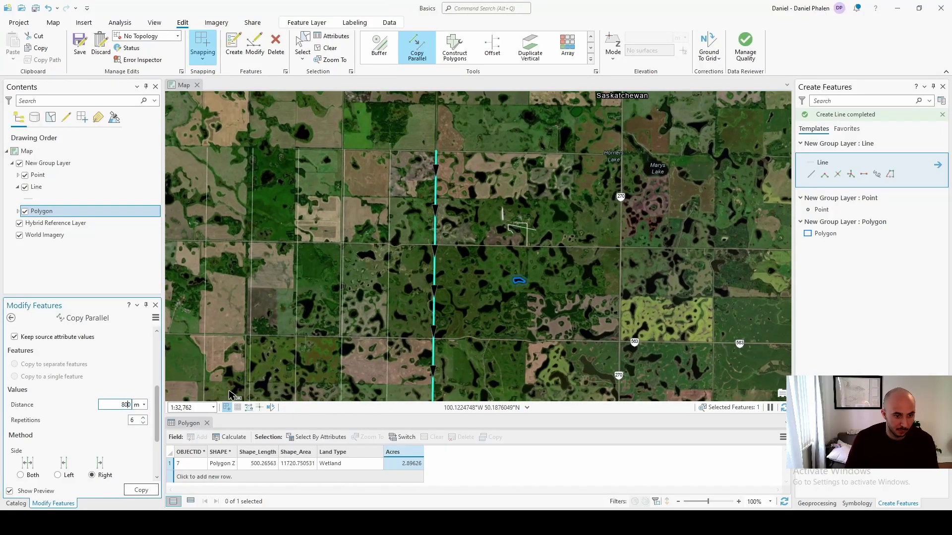
key("BackSpace")
type("2")
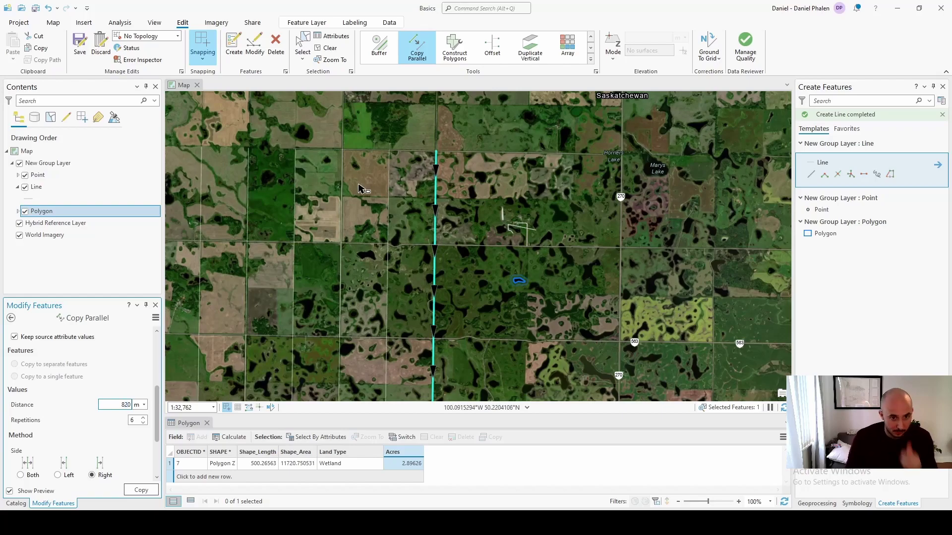
Raise the repetitions to 9 and create the parallel copies of the road line.
left_click_drag(284, 232, 320, 203)
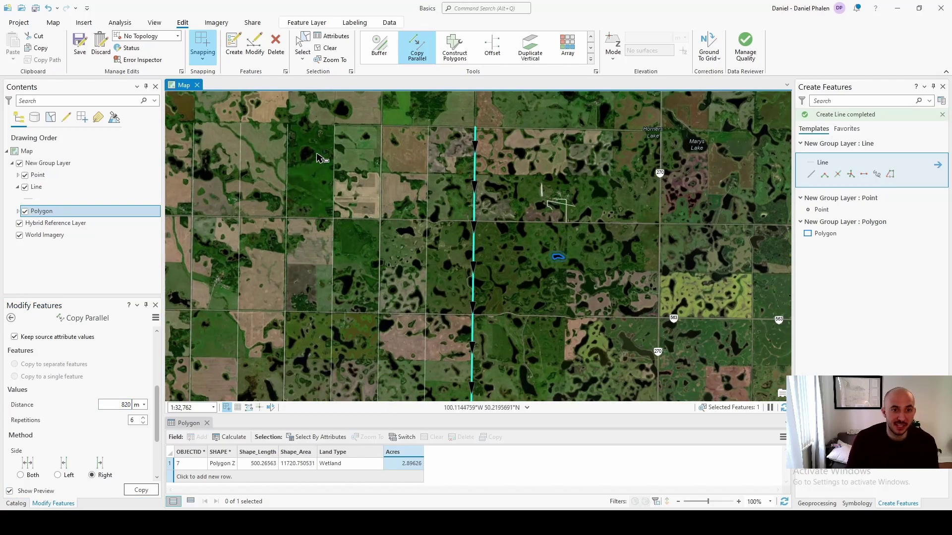
left_click_drag(283, 177, 333, 166)
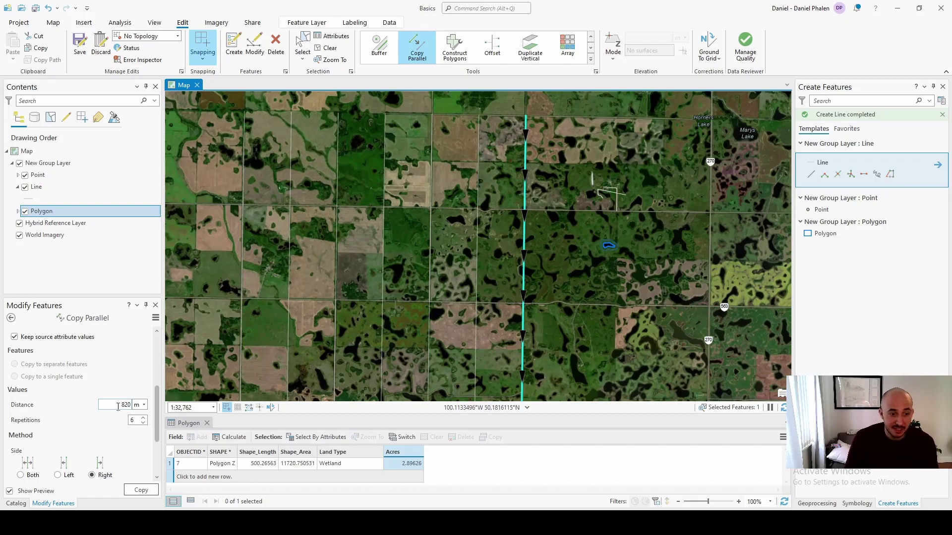
left_click(143, 418)
left_click(144, 418)
left_click(144, 418)
left_click_drag(209, 317, 375, 297)
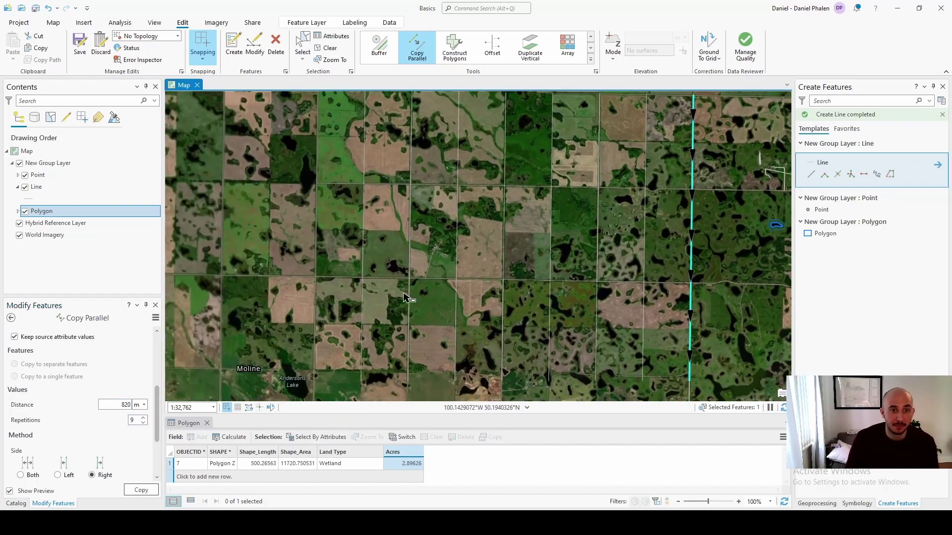
scroll(376, 296, "down", 3)
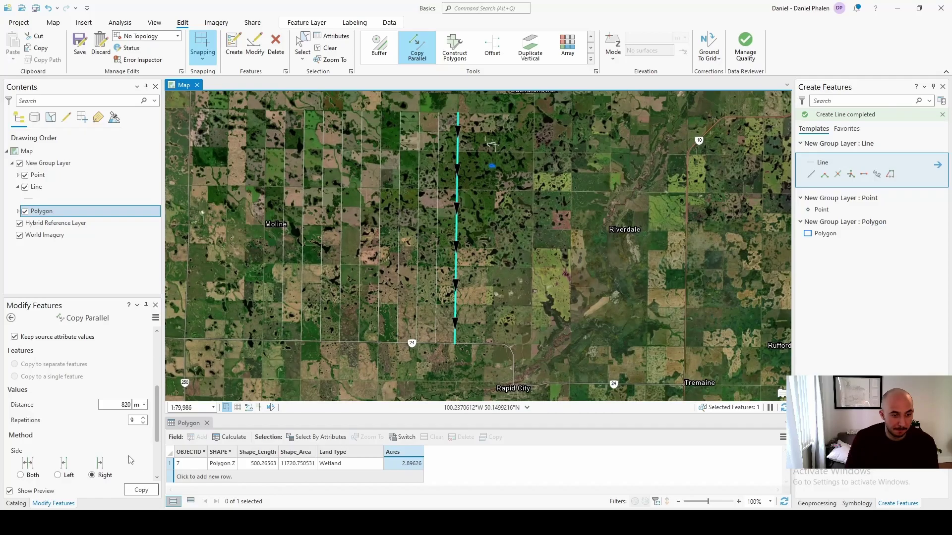
scroll(141, 490, "down", 3)
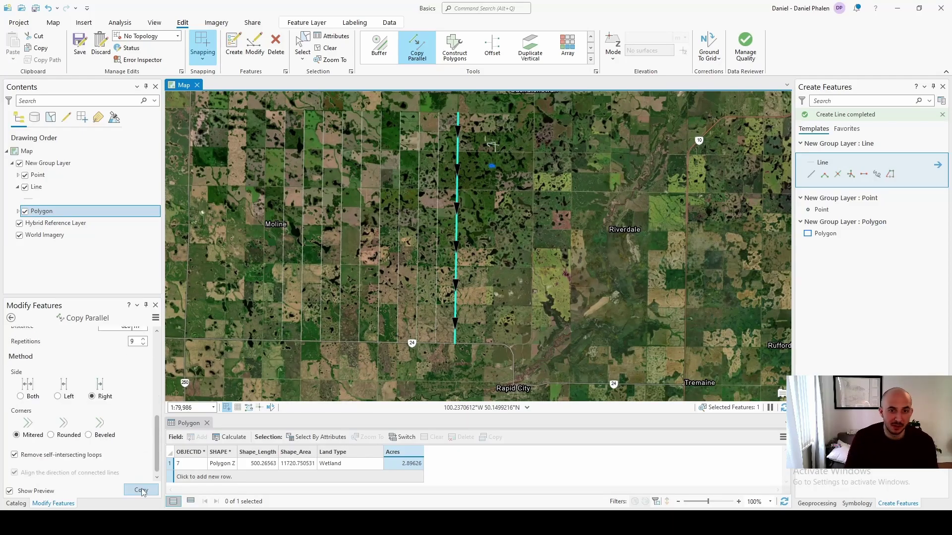
left_click(141, 491)
Place a point feature in the brown field southwest of the farmyard.
left_click(818, 210)
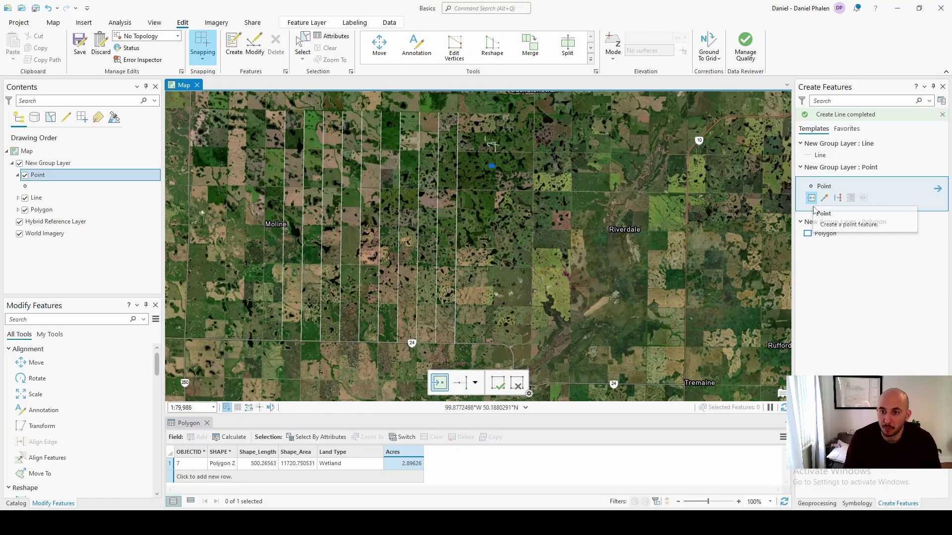
scroll(491, 148, "up", 6)
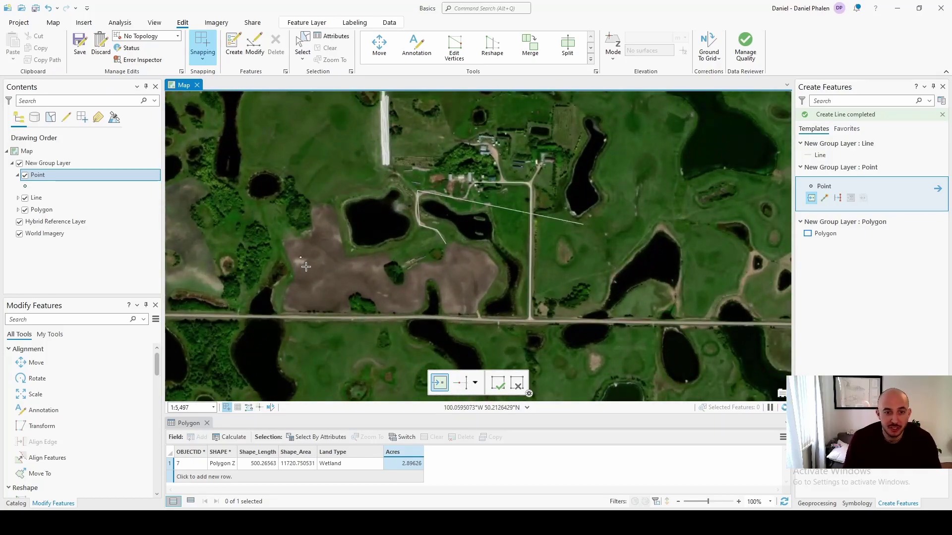
left_click(322, 260)
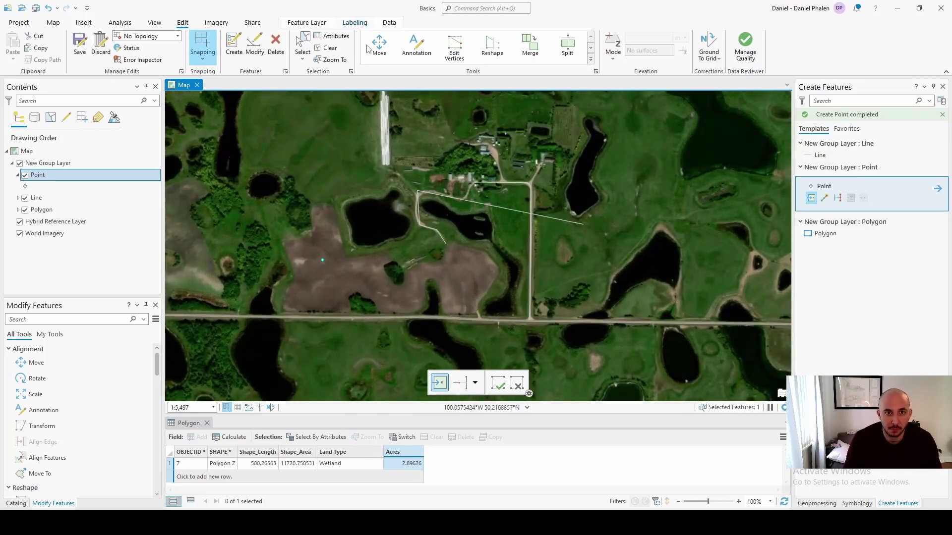
Create points along the farm road line, one at its start and one at its end.
left_click(838, 197)
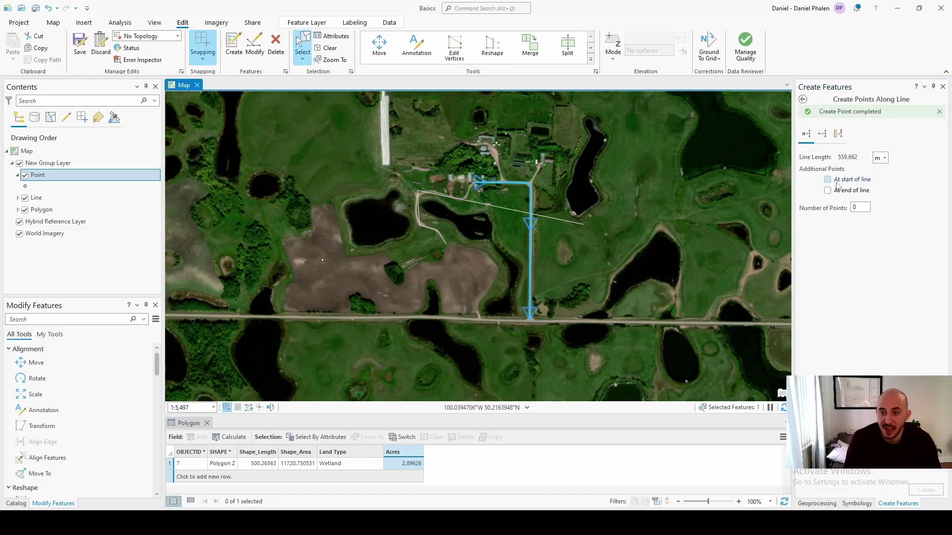
left_click(826, 180)
left_click(827, 191)
key("Return")
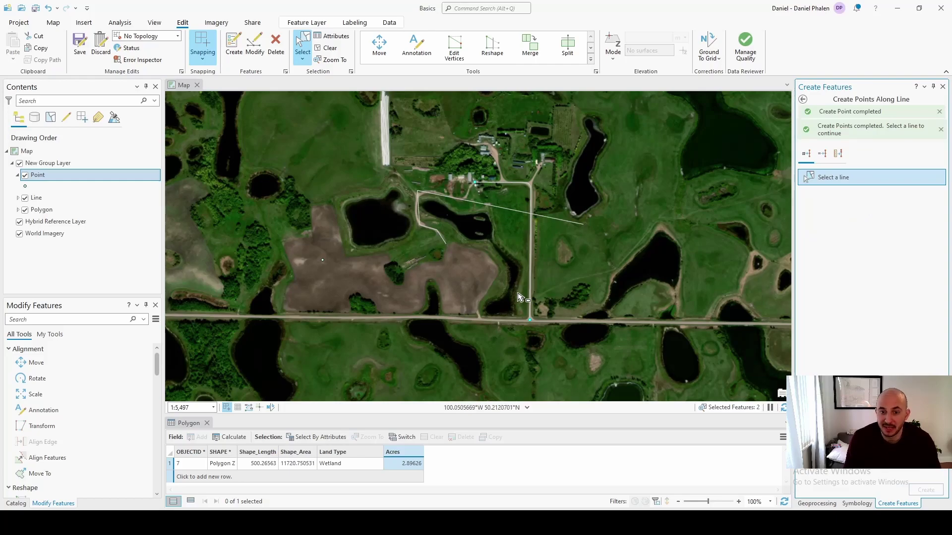
key("Escape")
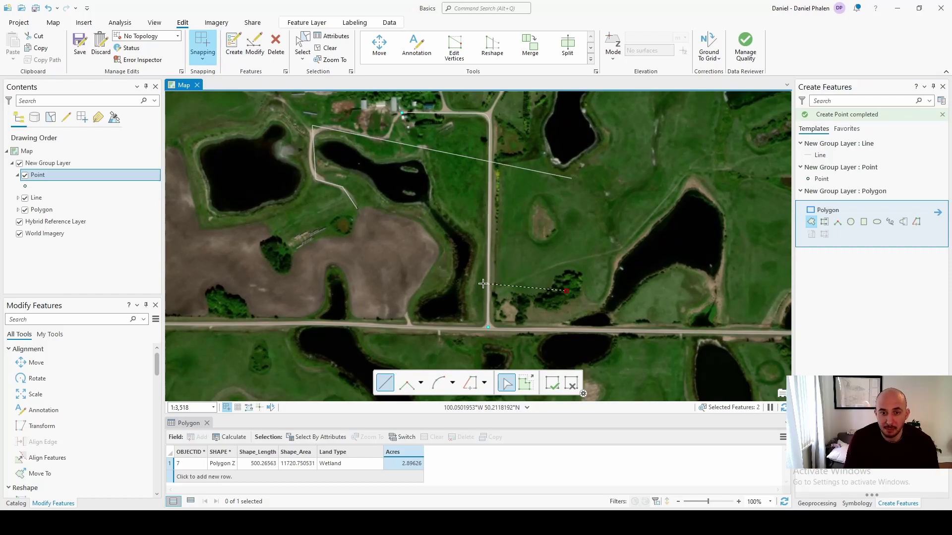
Show the snapping options during a polygon sketch and switch snapping off and back on.
left_click(203, 57)
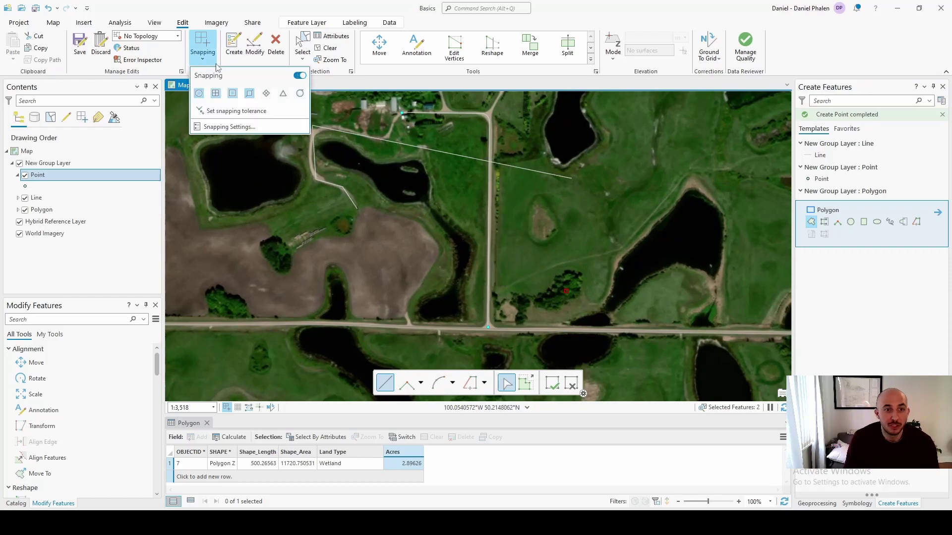
left_click(217, 94)
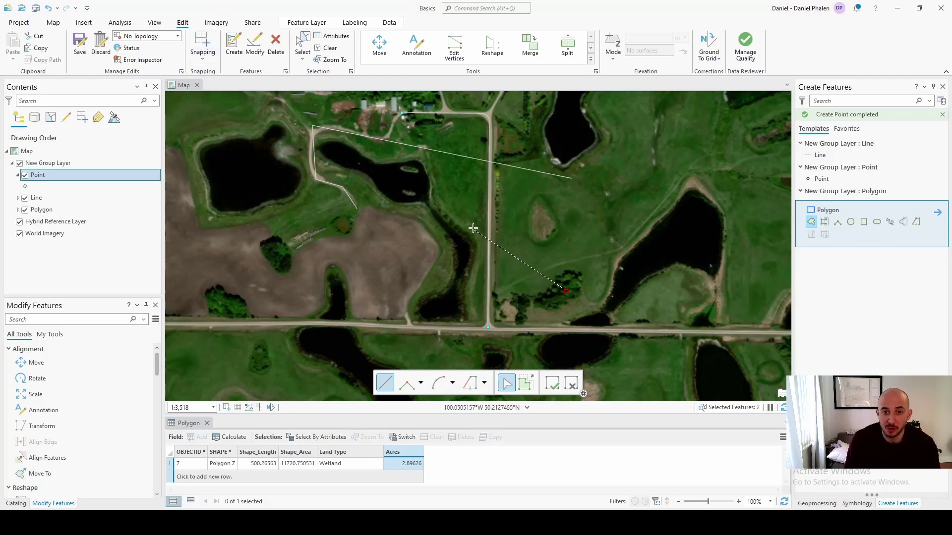
left_click(202, 43)
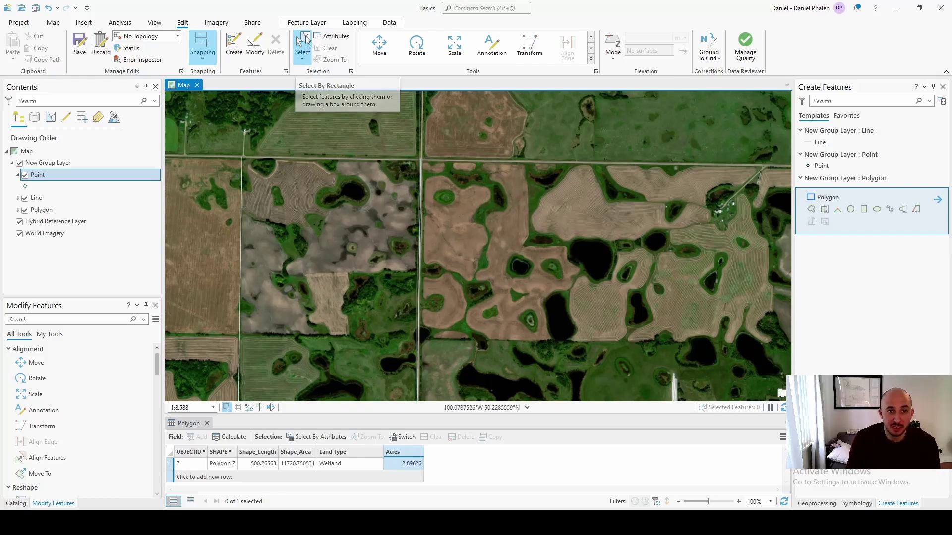
Select the long north-south road line by drawing a selection rectangle across it.
left_click(307, 60)
left_click(331, 76)
left_click_drag(345, 137, 513, 298)
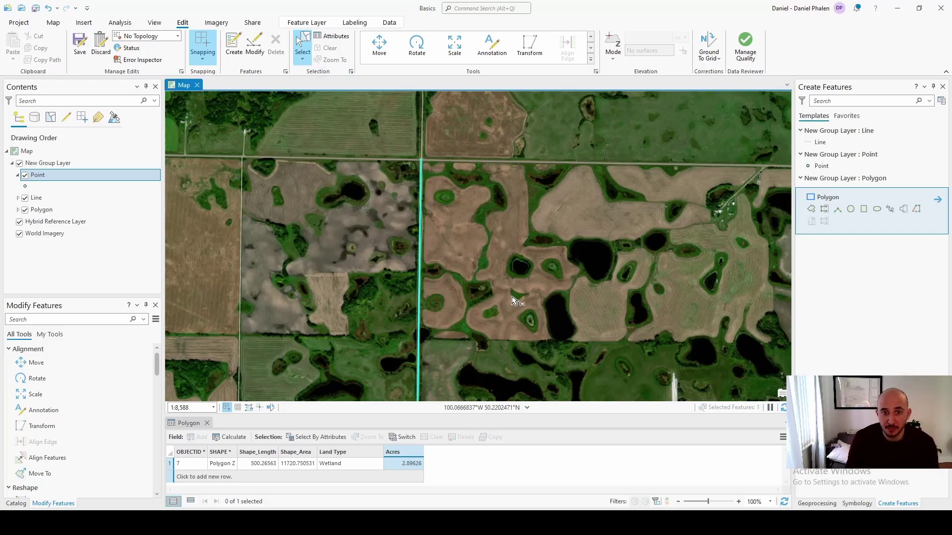
Add the three neighbouring parallel road lines to the west to the current selection.
left_click_drag(475, 236, 654, 224)
scroll(649, 220, "down", 2)
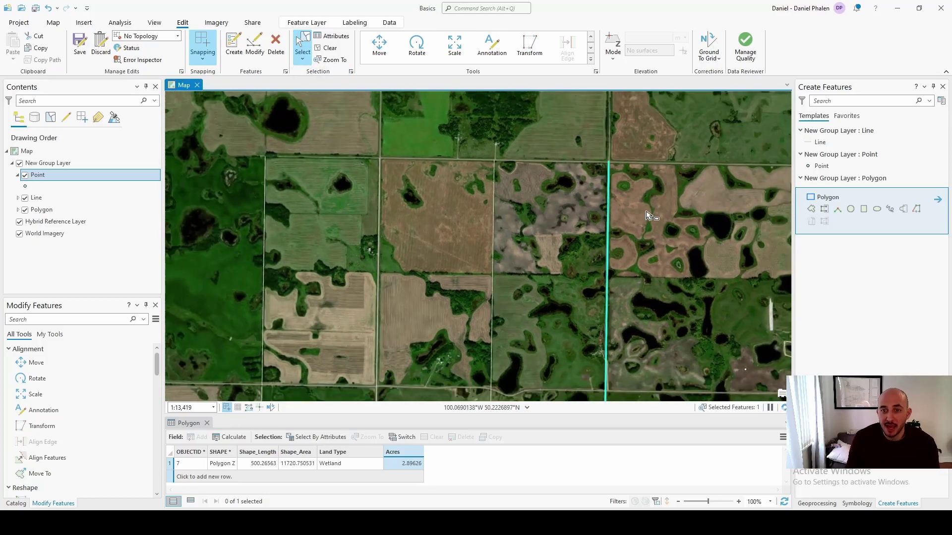
left_click(484, 274, "shift")
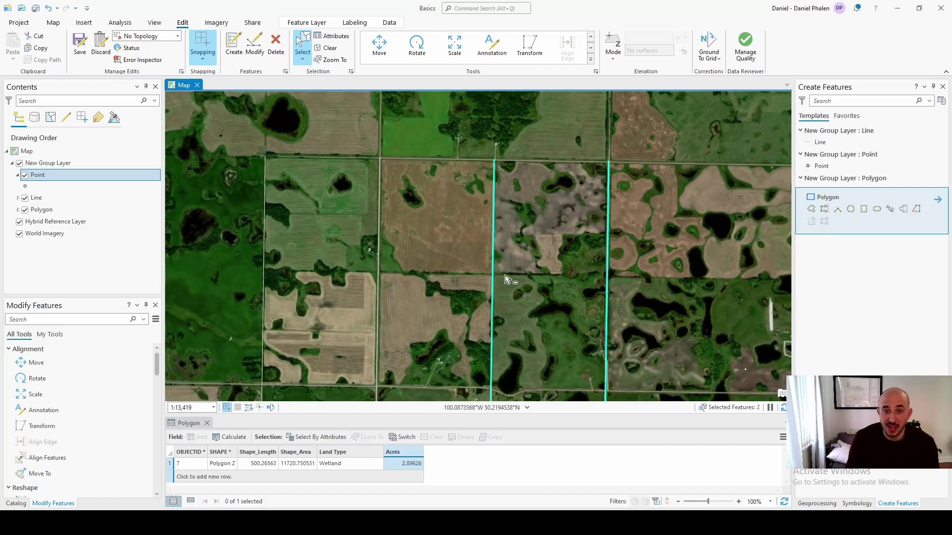
left_click_drag(243, 214, 524, 305)
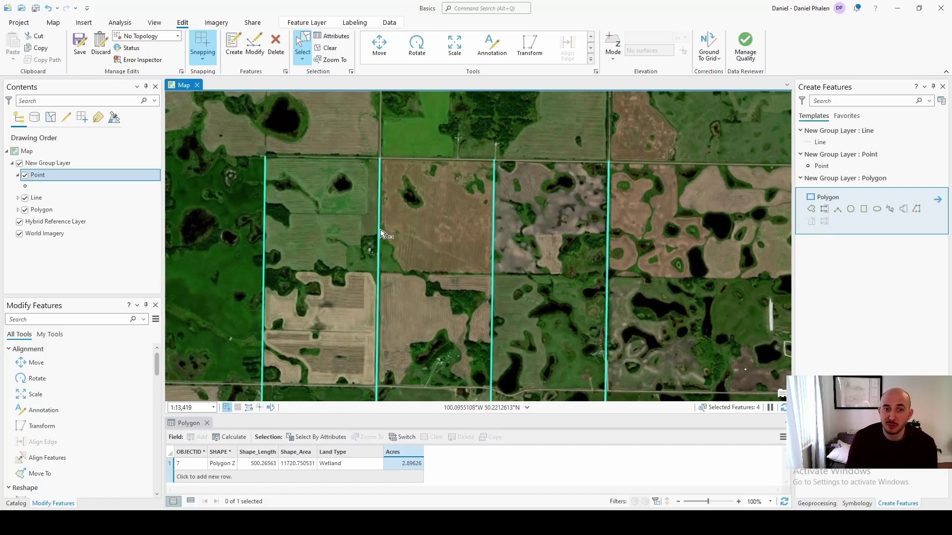
Remove the two middle road lines from the selection and clear the remaining selection.
left_click_drag(540, 218, 377, 132)
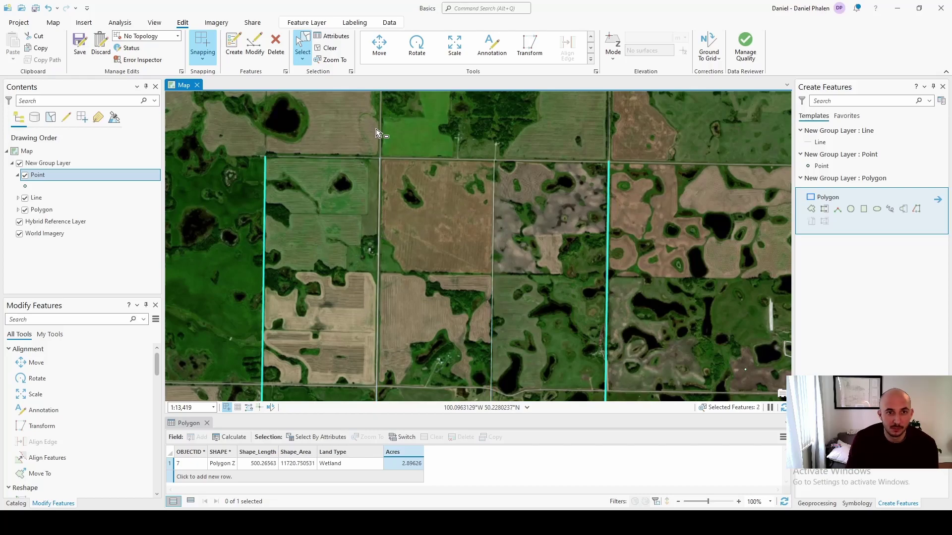
left_click(330, 48)
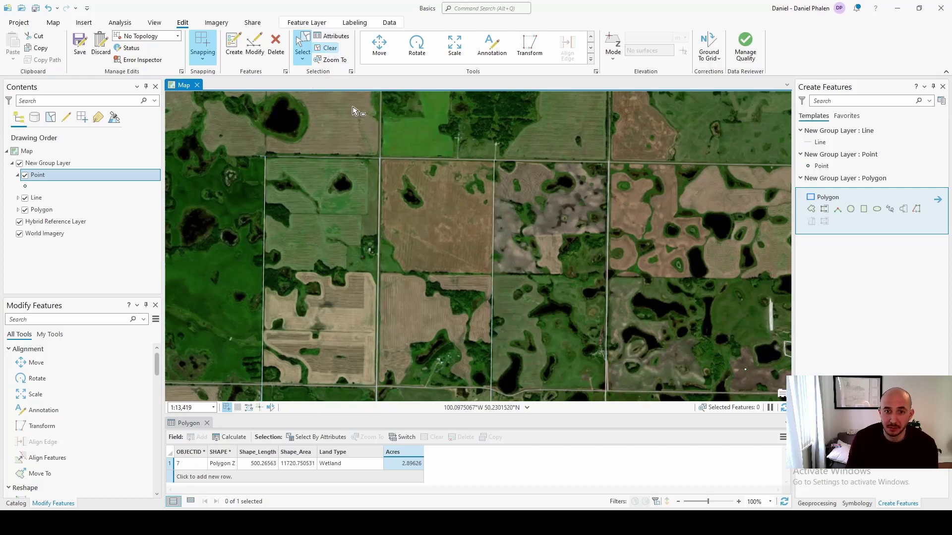
scroll(361, 186, "down", 2)
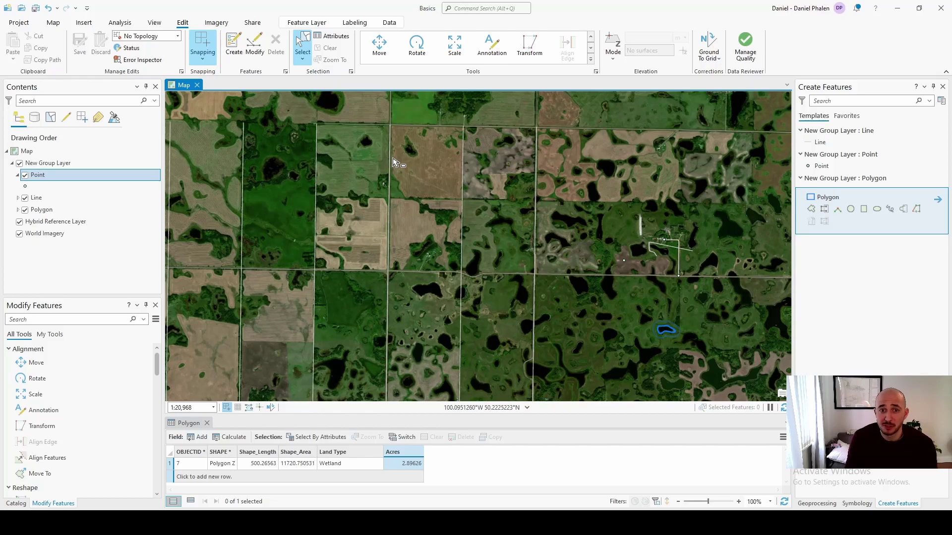